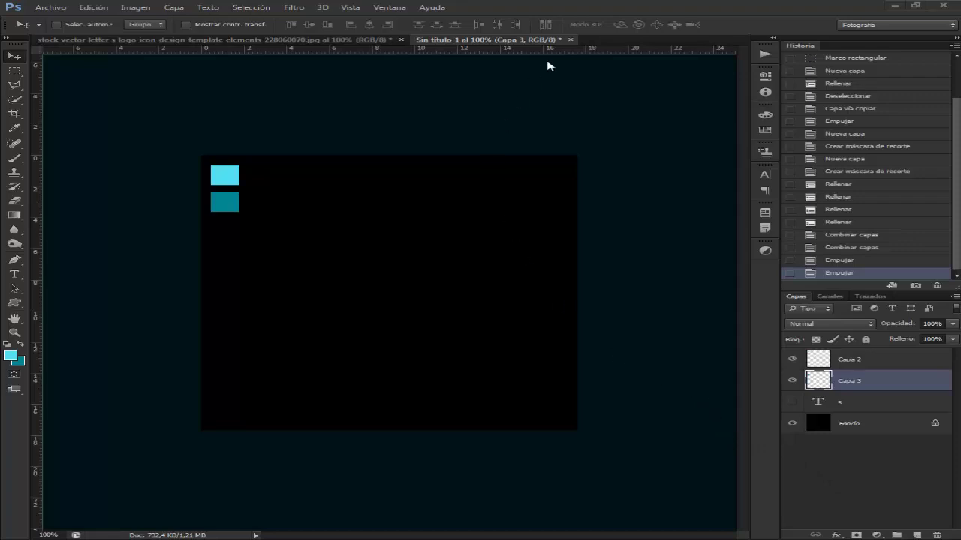
# - Start a new 500 × 500 px document at 72 ppi with a white background
pyautogui.hotkey('ctrl', 'n')
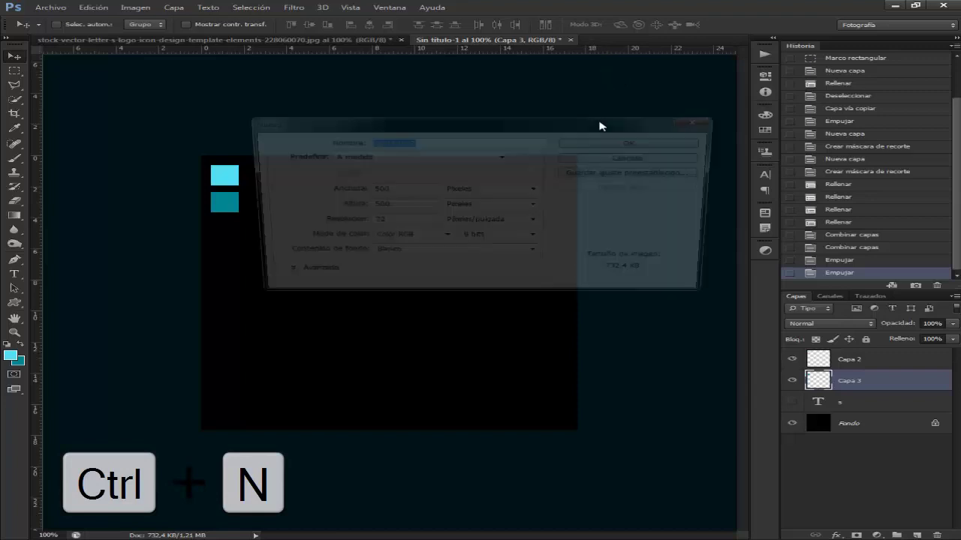
pyautogui.doubleClick(390, 189)
pyautogui.doubleClick(386, 206)
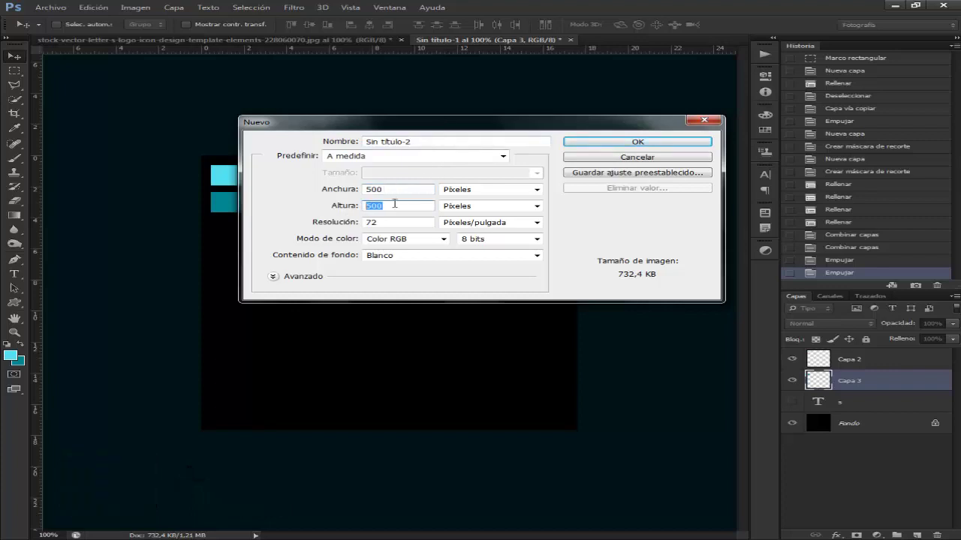
pyautogui.press('Tab')
pyautogui.click(587, 145)
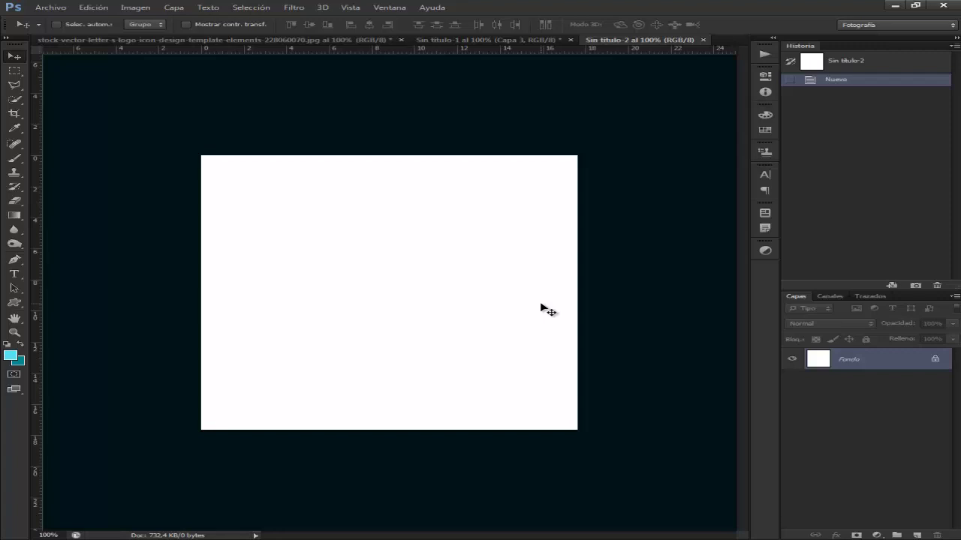
# - Try the Fill dialog's custom colour option, then cancel without filling
pyautogui.hotkey('shift', 'F5')
pyautogui.click(769, 333)
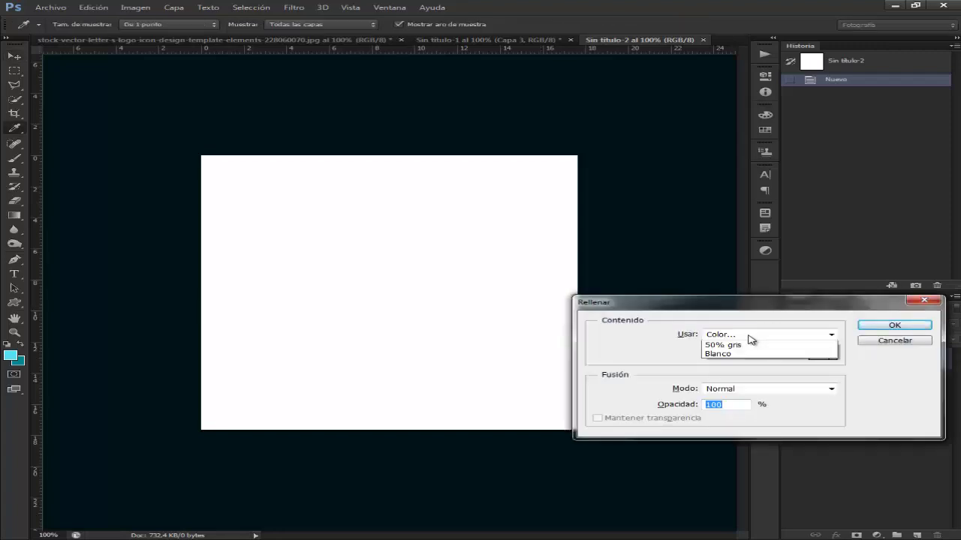
pyautogui.click(773, 364)
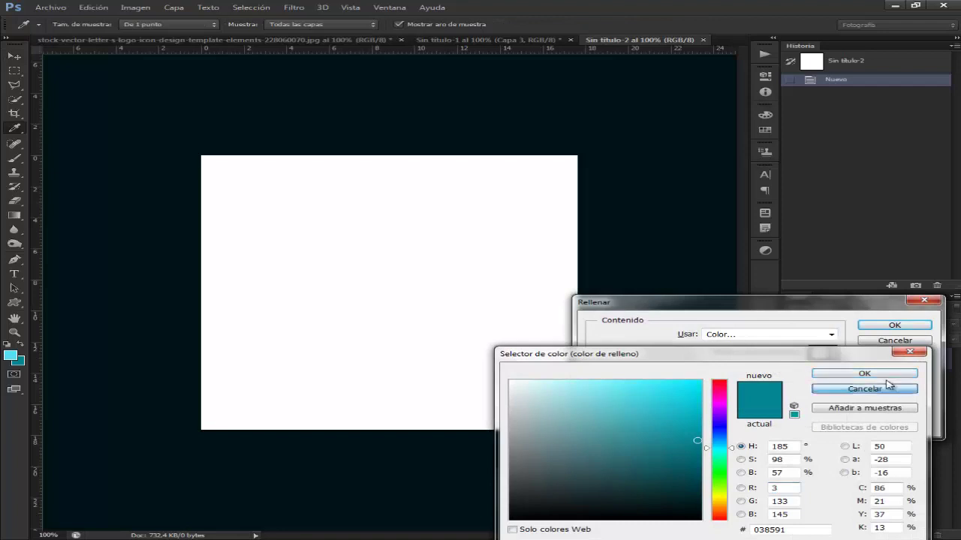
pyautogui.click(863, 389)
pyautogui.click(881, 340)
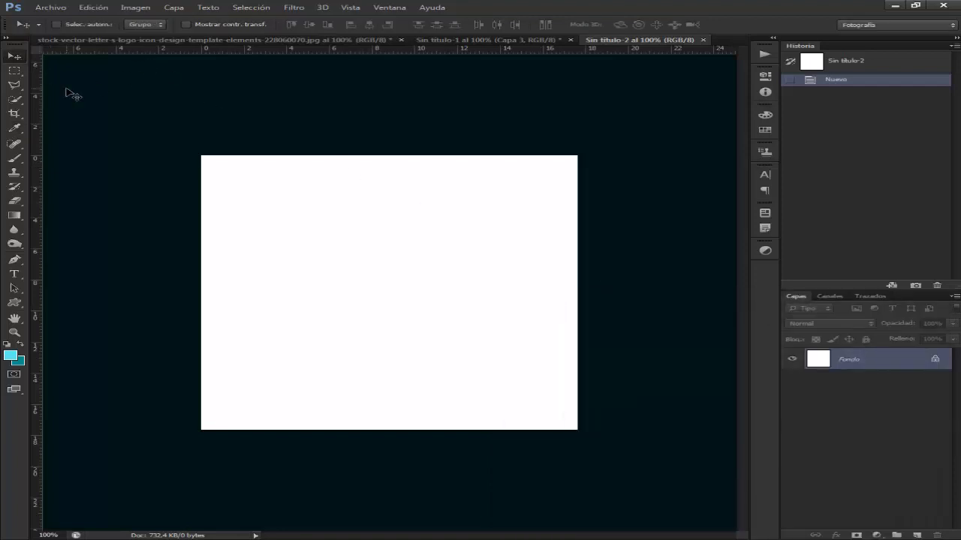
# - Apply Hue/Saturation with Lightness at -100 so the canvas turns black
pyautogui.hotkey('ctrl', 'u')
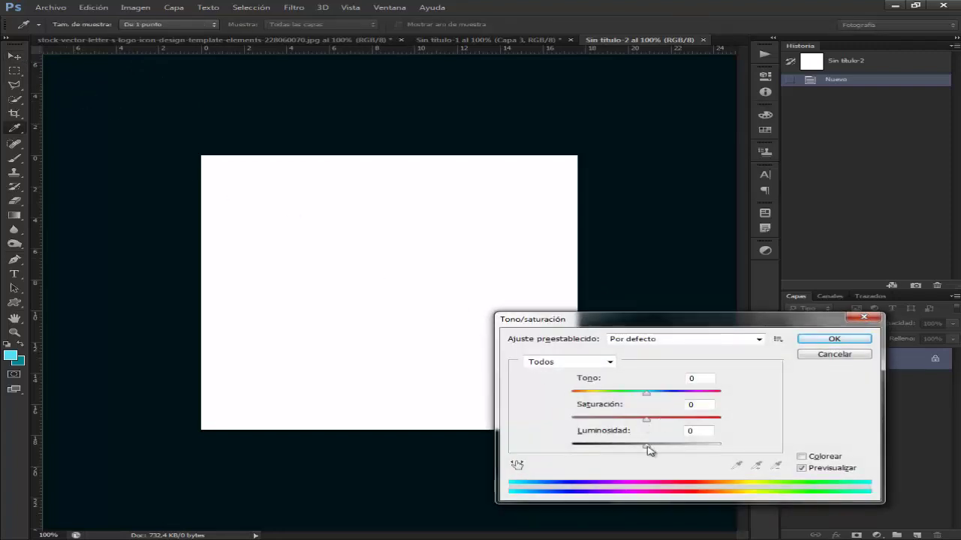
pyautogui.moveTo(646, 445); pyautogui.dragTo(559, 451)
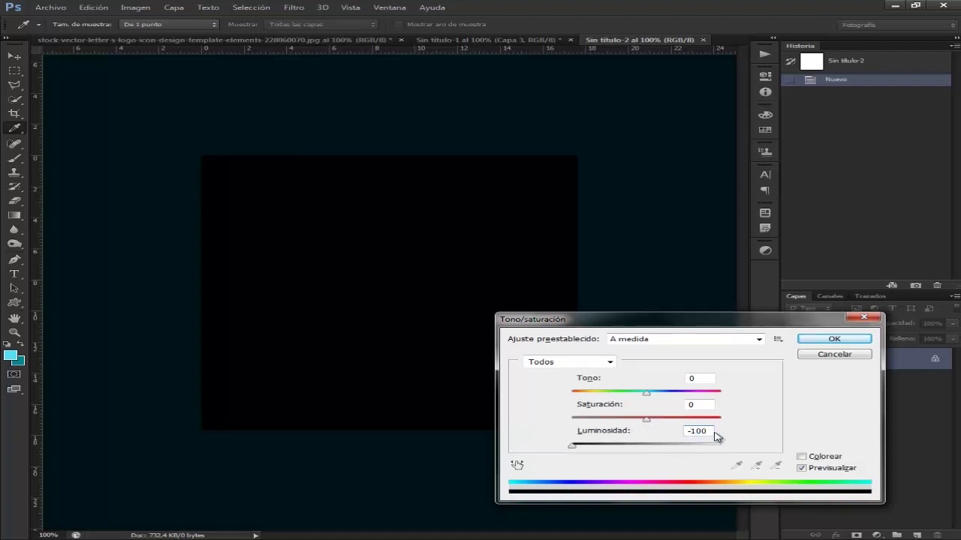
pyautogui.click(829, 339)
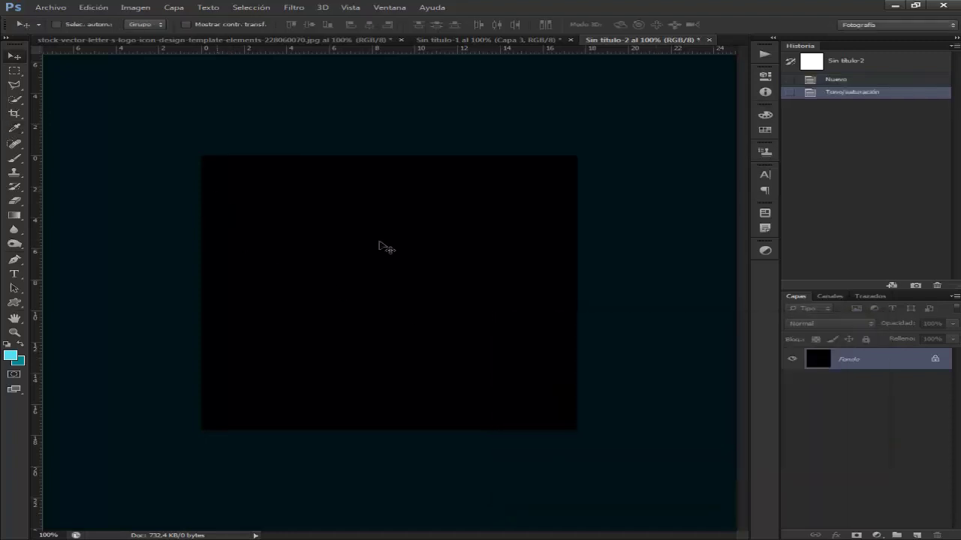
# - Type a white 'S' in Ebrima on the canvas with the Horizontal Type tool
pyautogui.click(15, 274)
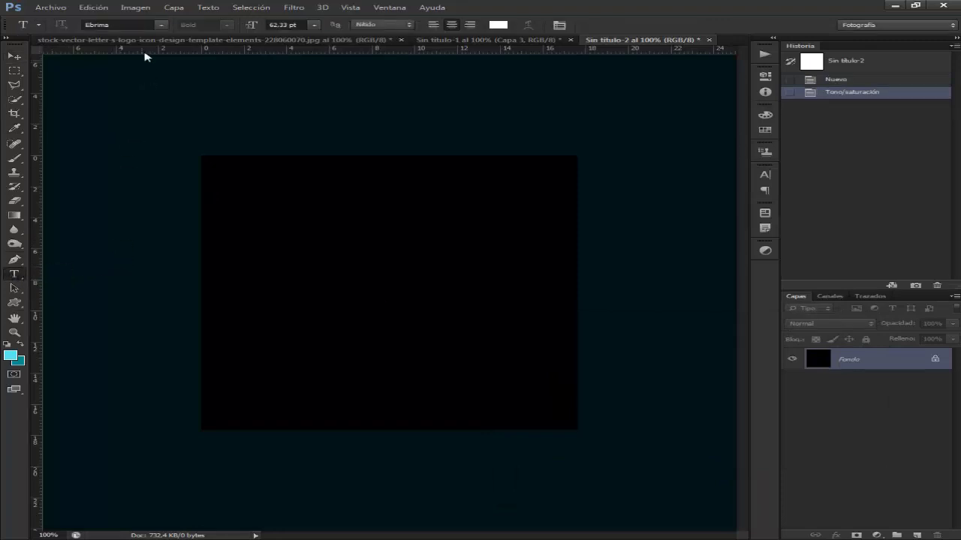
pyautogui.click(161, 25)
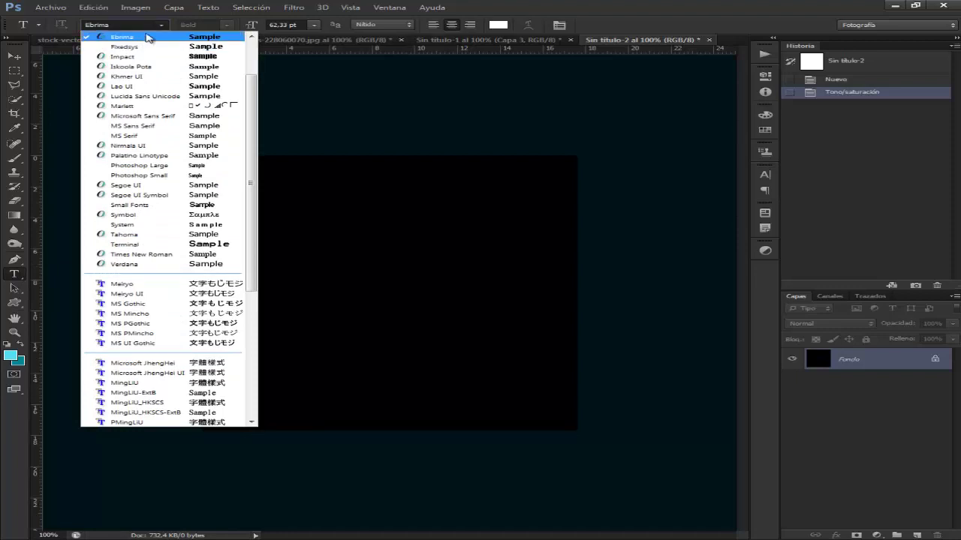
pyautogui.click(148, 36)
pyautogui.click(297, 264)
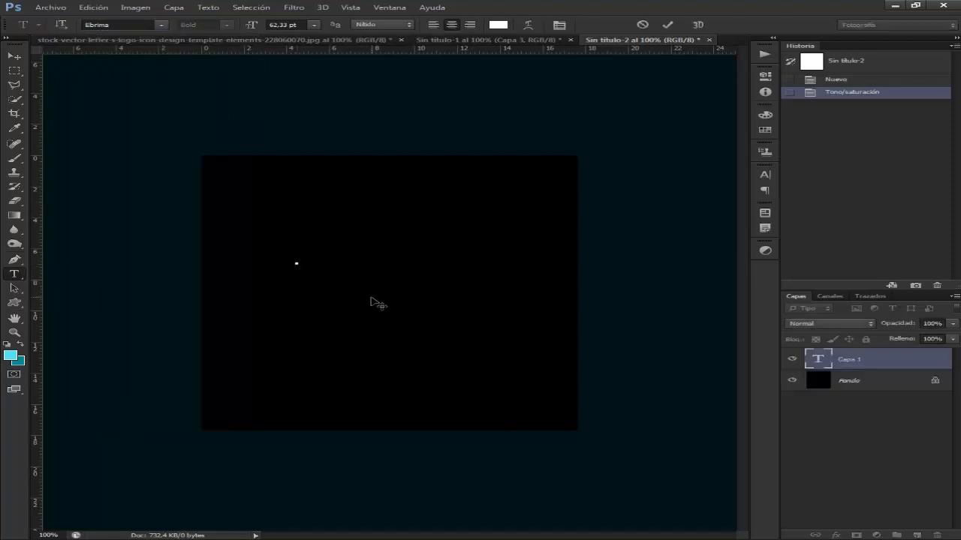
pyautogui.write('S')
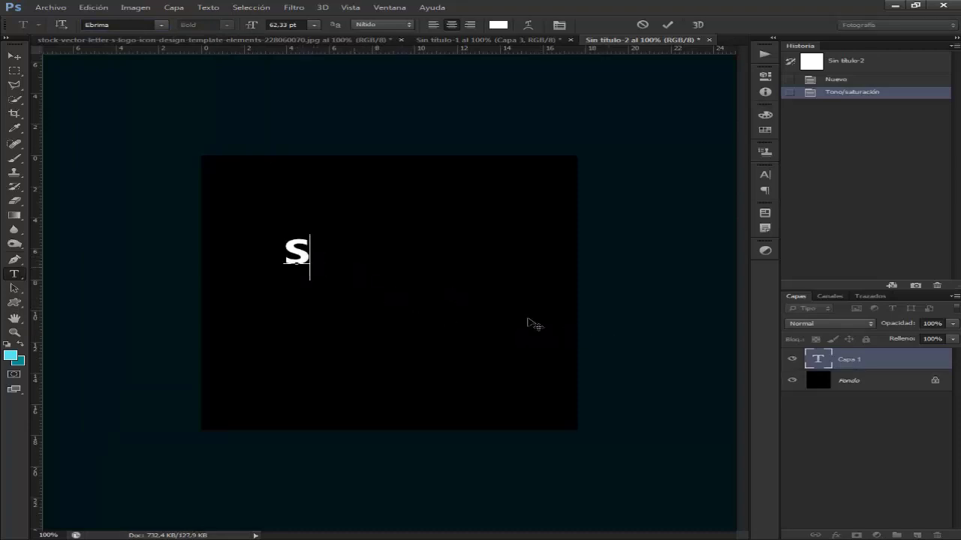
pyautogui.click(851, 363)
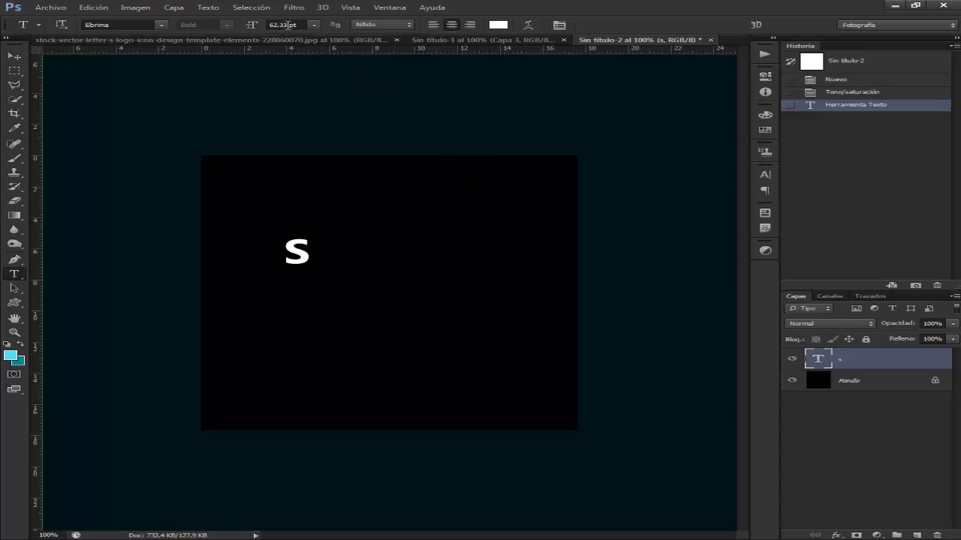
# - Set the S to 400 pt and drag it to the canvas centre
pyautogui.click(383, 9)
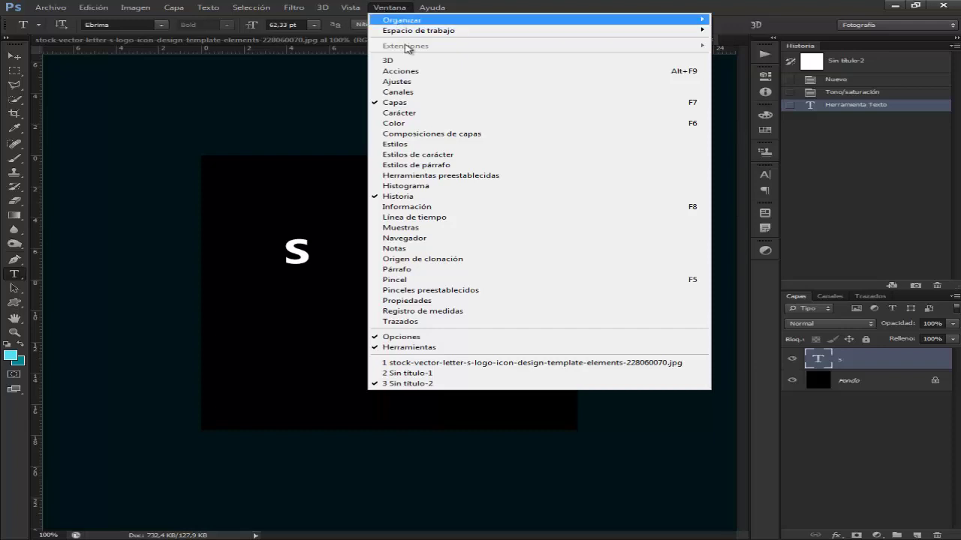
pyautogui.click(482, 6)
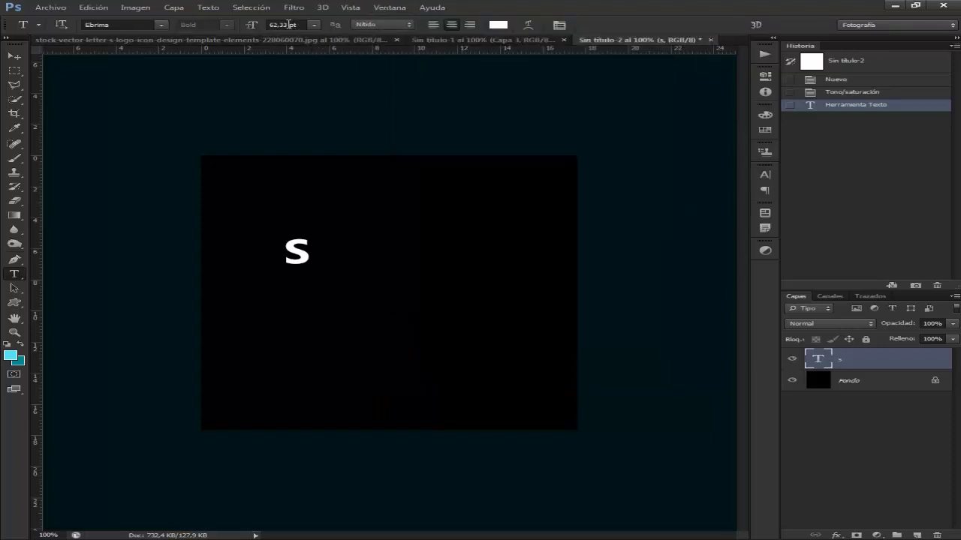
pyautogui.click(288, 25)
pyautogui.write('400')
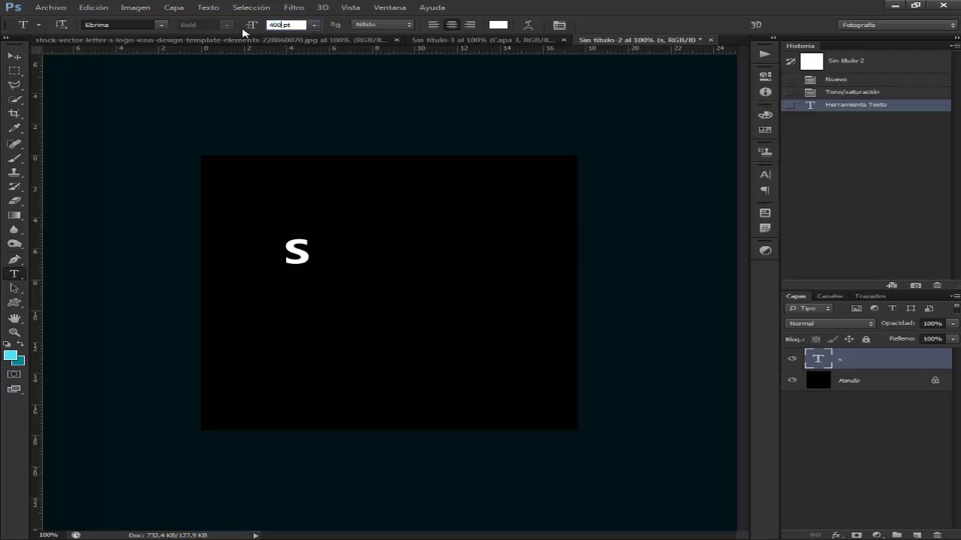
pyautogui.press('Return')
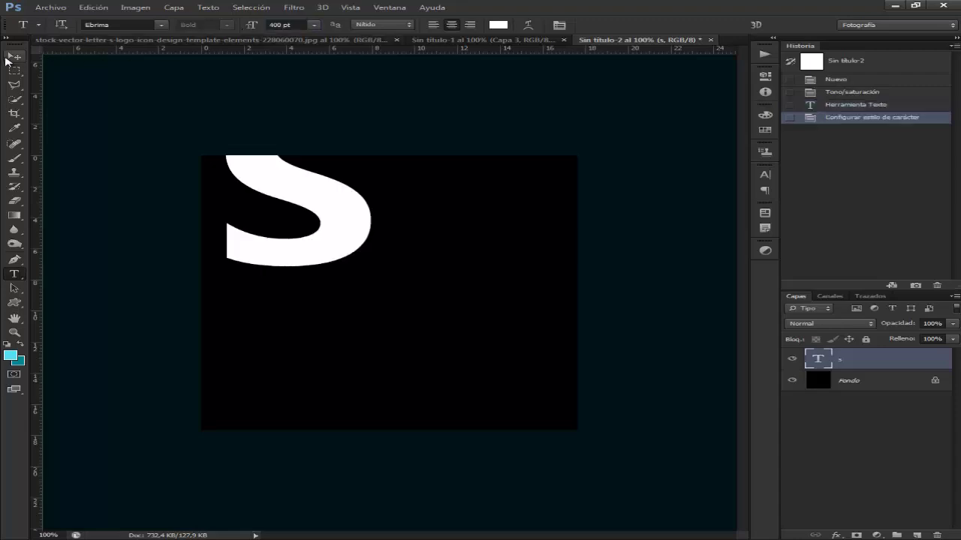
pyautogui.click(15, 59)
pyautogui.moveTo(336, 221)
pyautogui.mouseDown()
pyautogui.moveTo(410, 291)
pyautogui.moveTo(428, 322)
pyautogui.mouseUp()
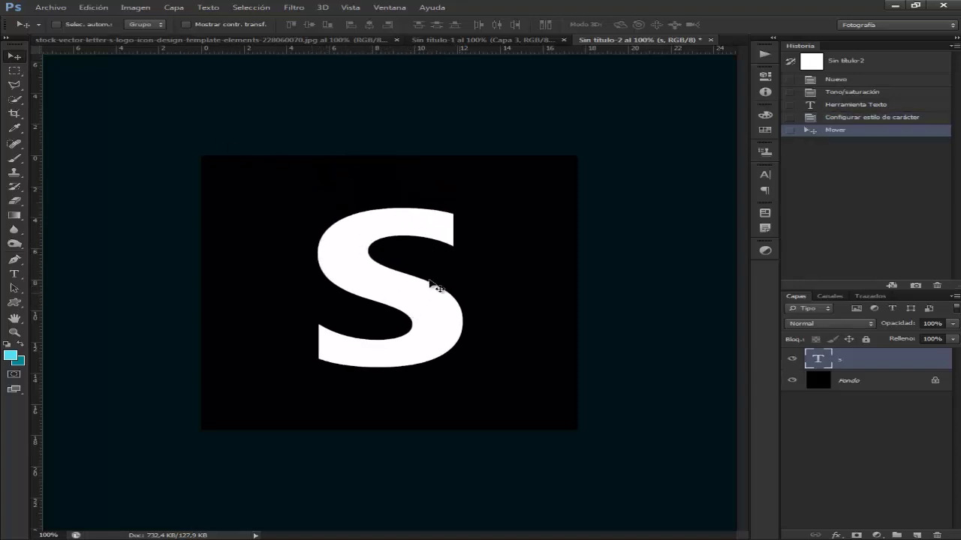
# - Align the S and Fondo layers on vertical and horizontal centres, then deselect
pyautogui.keyDown('shift'); pyautogui.click(860, 383); pyautogui.keyUp('shift')
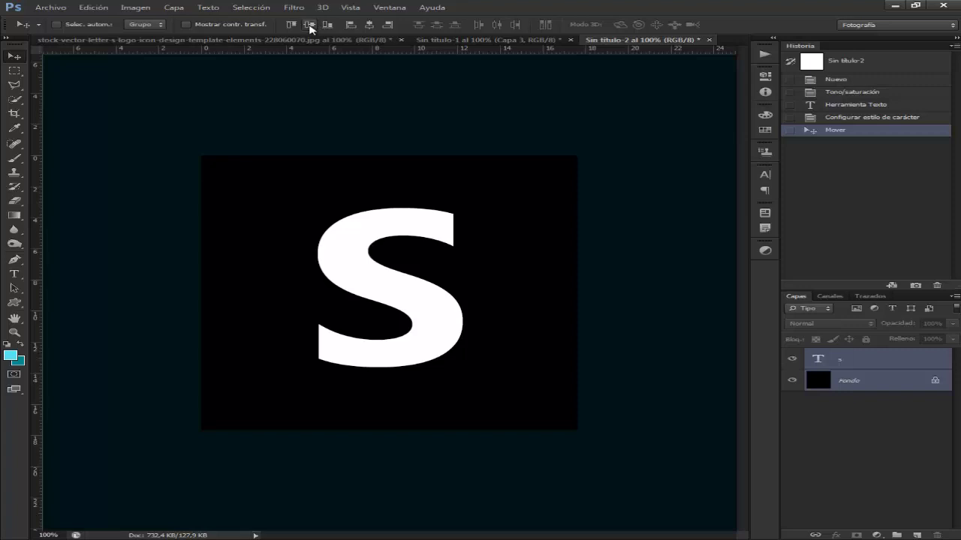
pyautogui.click(309, 25)
pyautogui.click(369, 25)
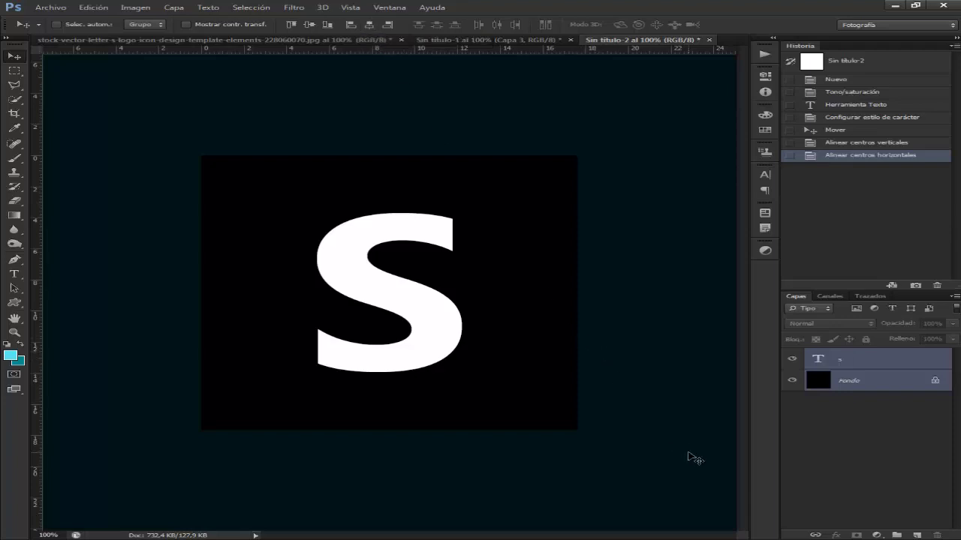
pyautogui.click(844, 458)
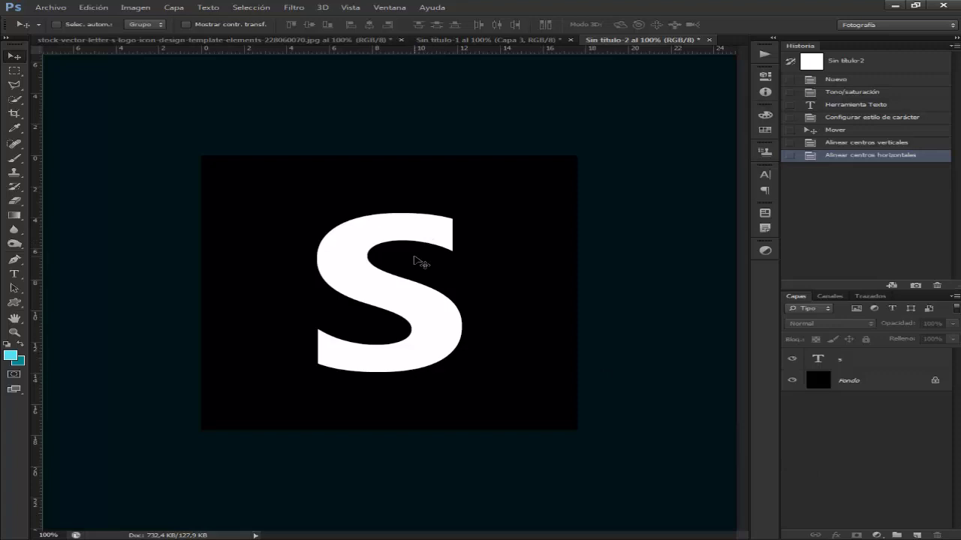
# - Group Capa 2 and Capa 3 and name the group 'color'
pyautogui.click(488, 39)
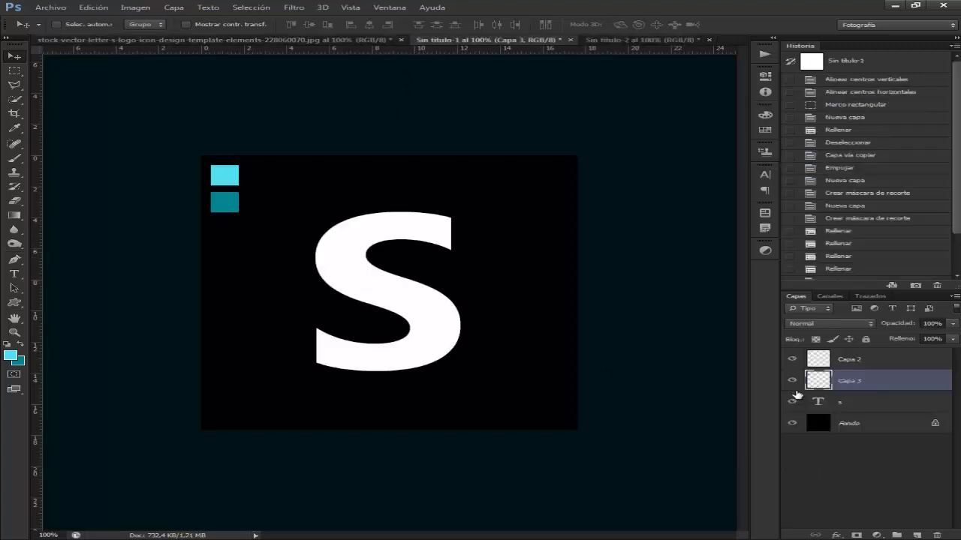
pyautogui.click(868, 361)
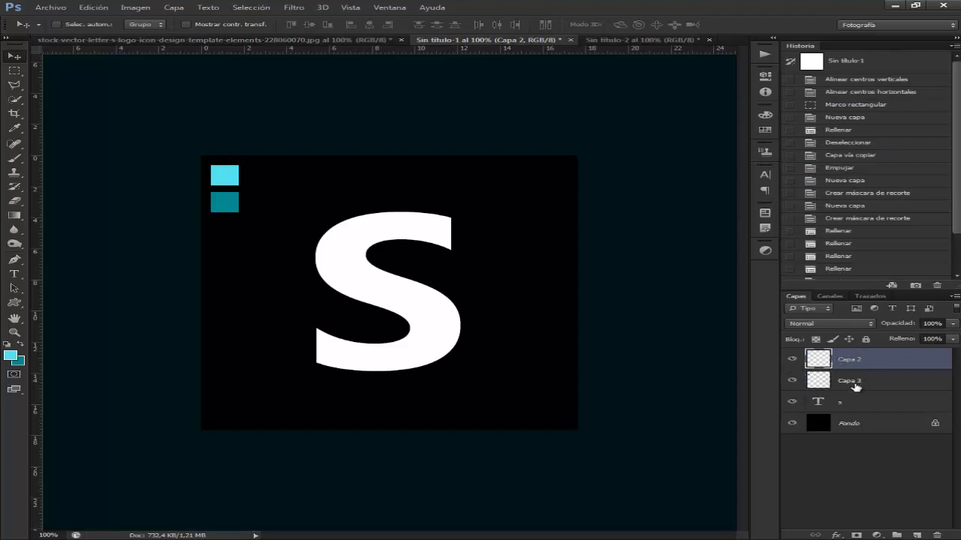
pyautogui.keyDown('shift'); pyautogui.click(855, 385); pyautogui.keyUp('shift')
pyautogui.click(896, 536)
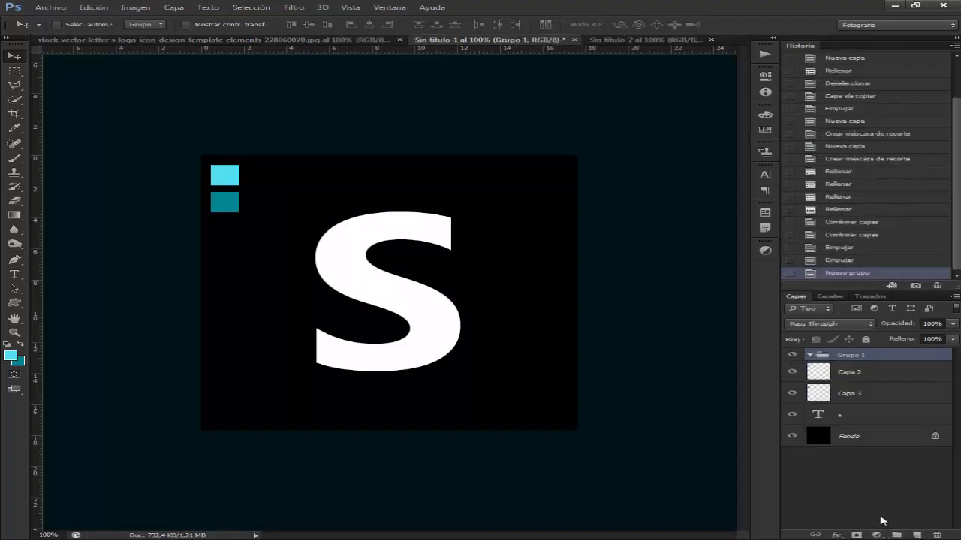
pyautogui.doubleClick(849, 356)
pyautogui.write('color')
pyautogui.press('Return')
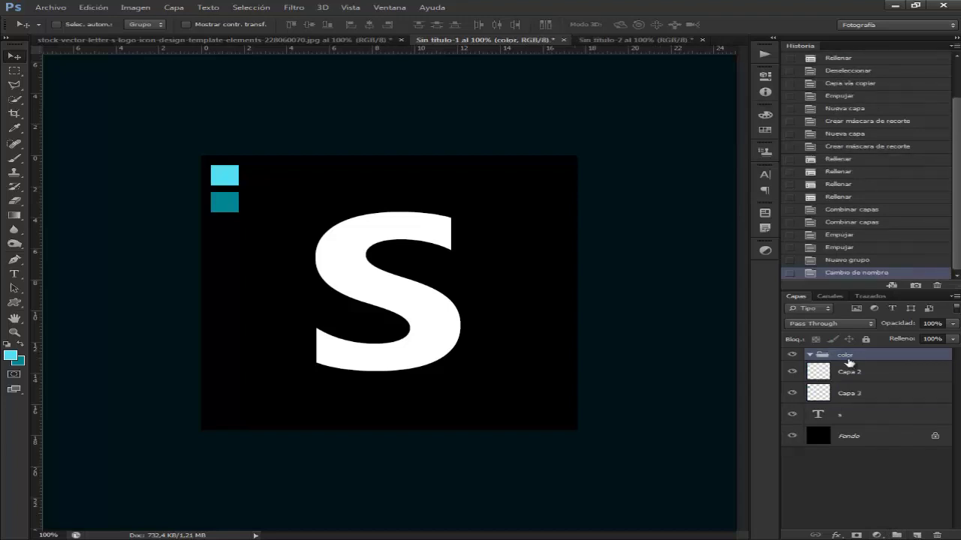
# - Drag Capa 2 and Capa 3 into place inside the 'color' group
pyautogui.moveTo(853, 374); pyautogui.dragTo(855, 362)
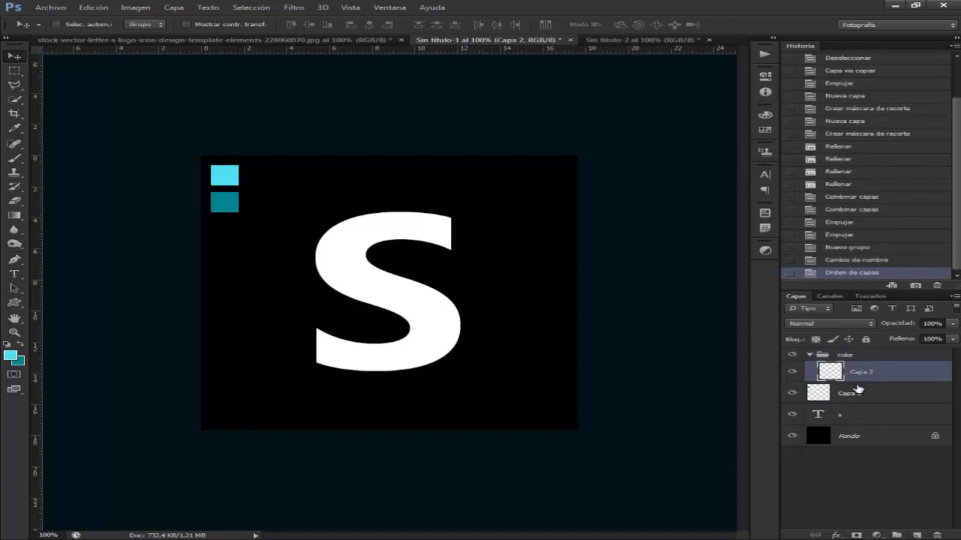
pyautogui.moveTo(847, 413); pyautogui.dragTo(851, 359)
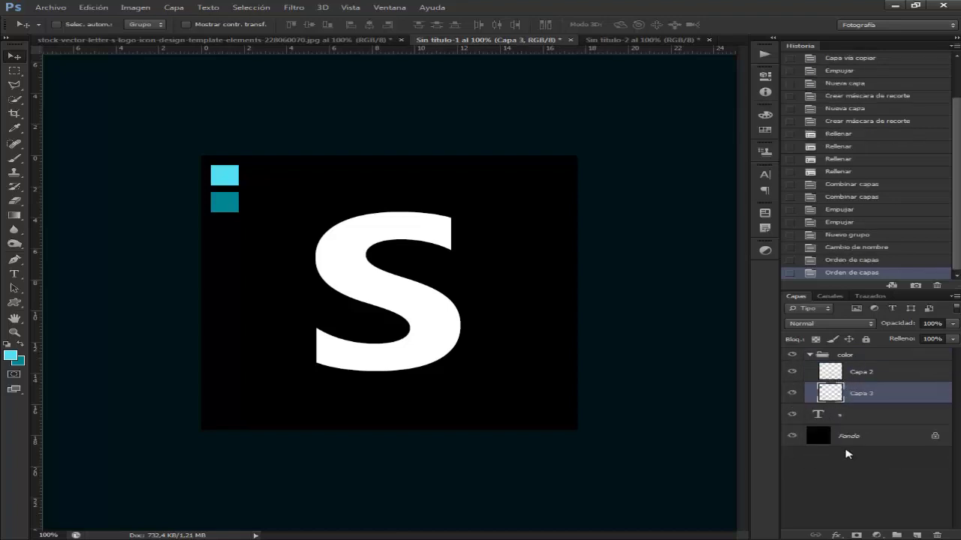
pyautogui.click(793, 395)
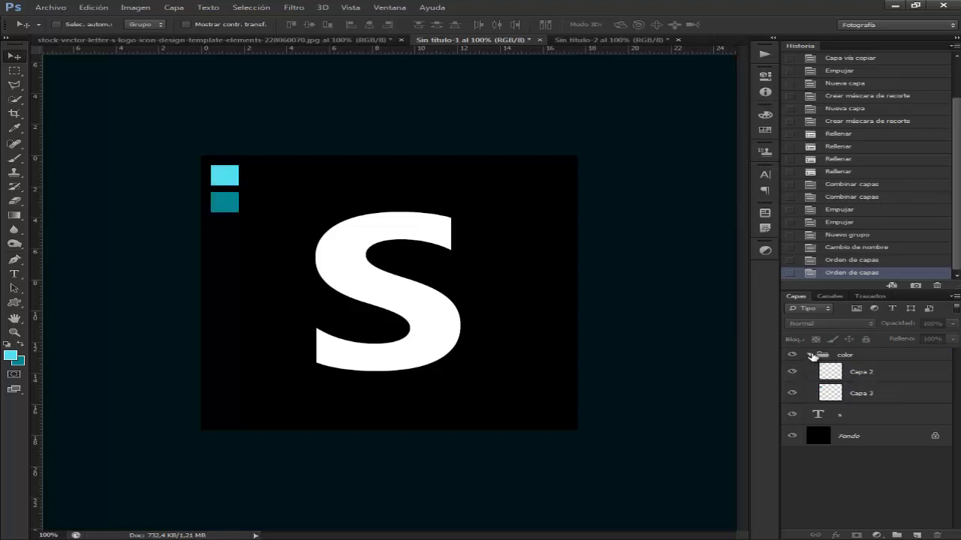
# - Collapse the group and duplicate the 's' text layer as 's copia' with Ctrl+J
pyautogui.click(810, 355)
pyautogui.moveTo(869, 376)
pyautogui.mouseDown()
pyautogui.moveTo(852, 383)
pyautogui.moveTo(856, 372)
pyautogui.mouseUp()
pyautogui.click(866, 376)
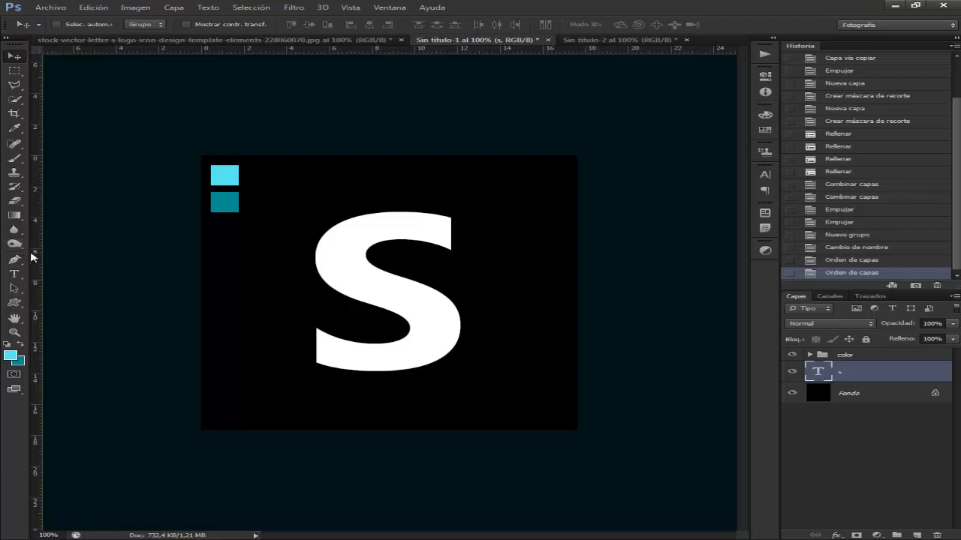
pyautogui.click(23, 204)
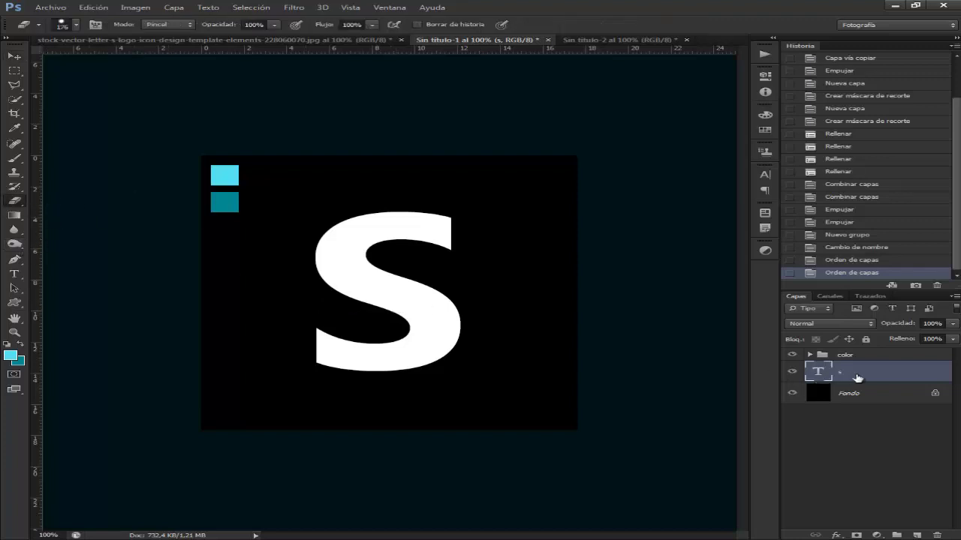
pyautogui.hotkey('ctrl', 'j')
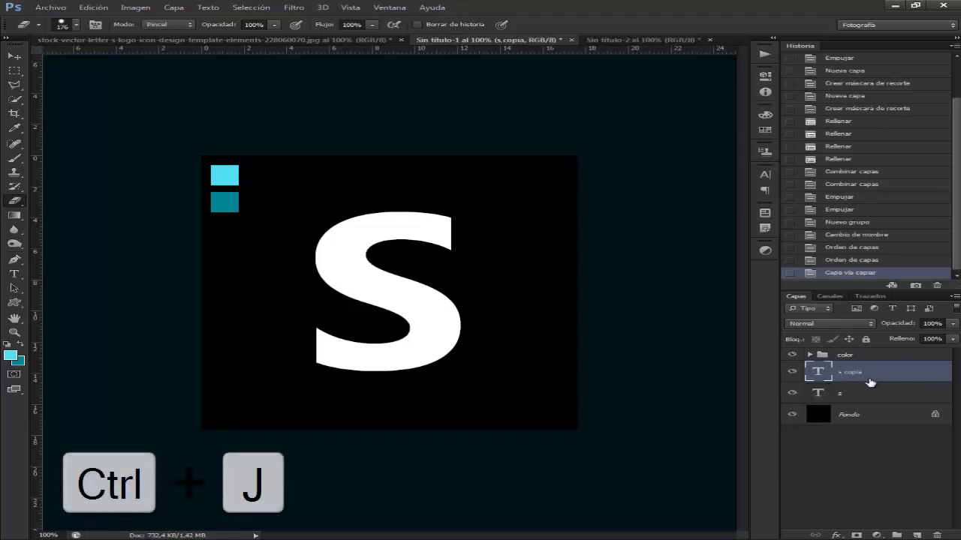
pyautogui.rightClick(867, 383)
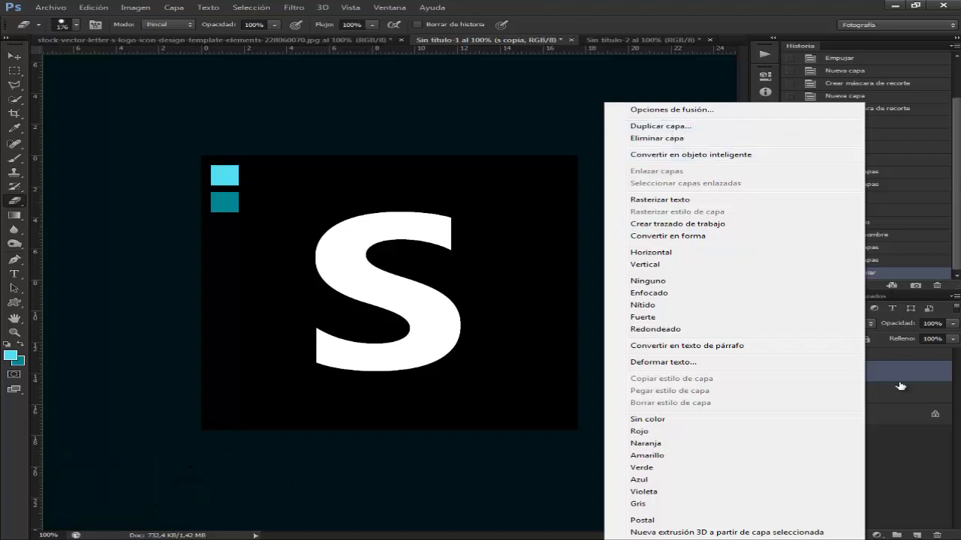
pyautogui.click(901, 385)
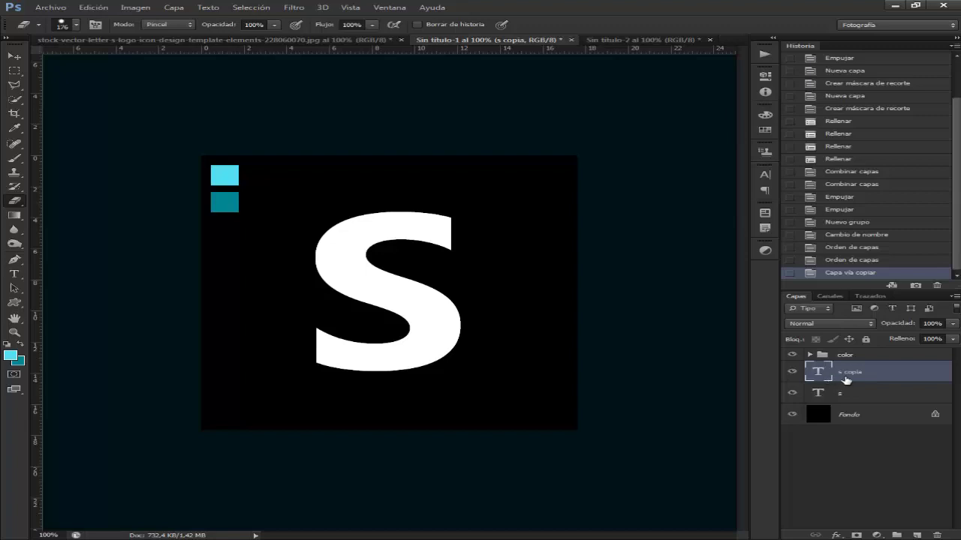
# - Convert 's copia' to a smart object, then rasterize it into a pixel layer
pyautogui.rightClick(850, 377)
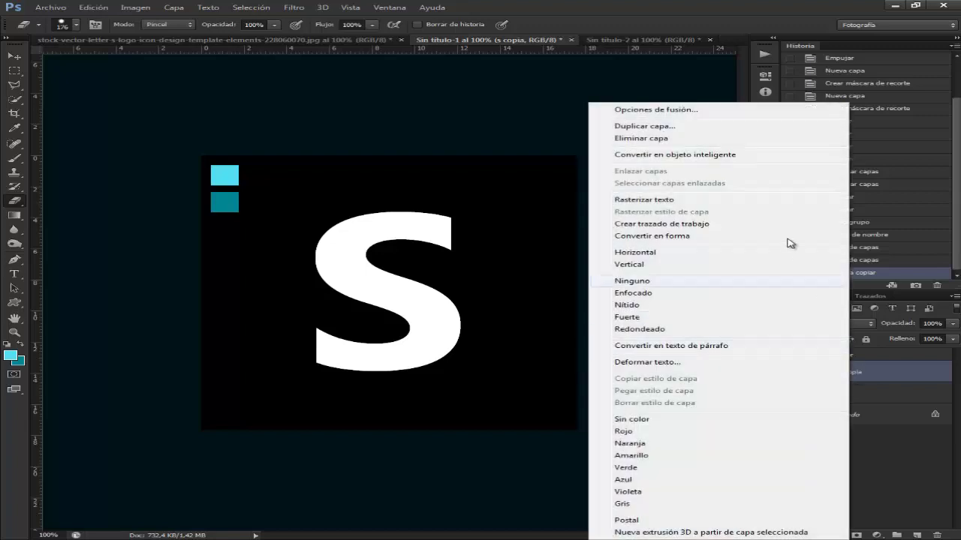
pyautogui.click(700, 156)
pyautogui.rightClick(852, 378)
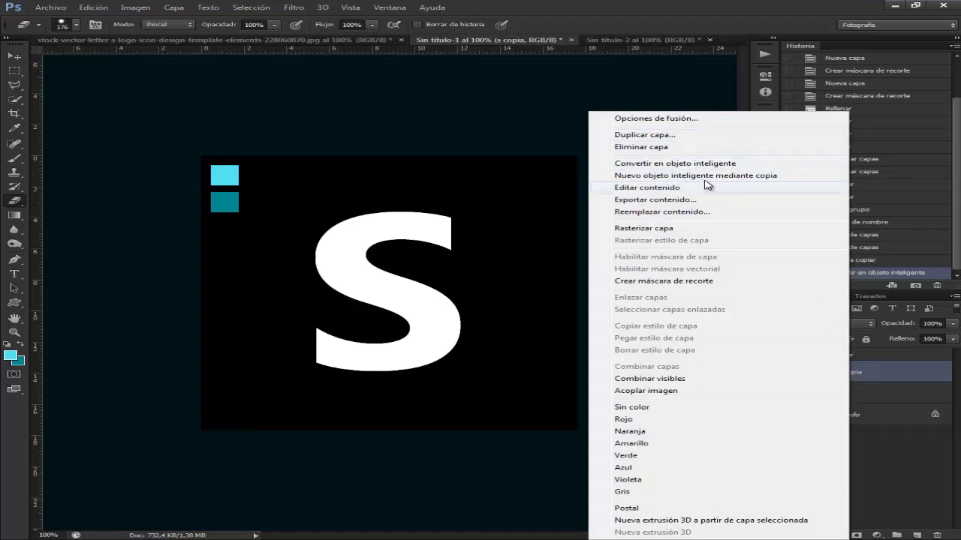
pyautogui.click(679, 229)
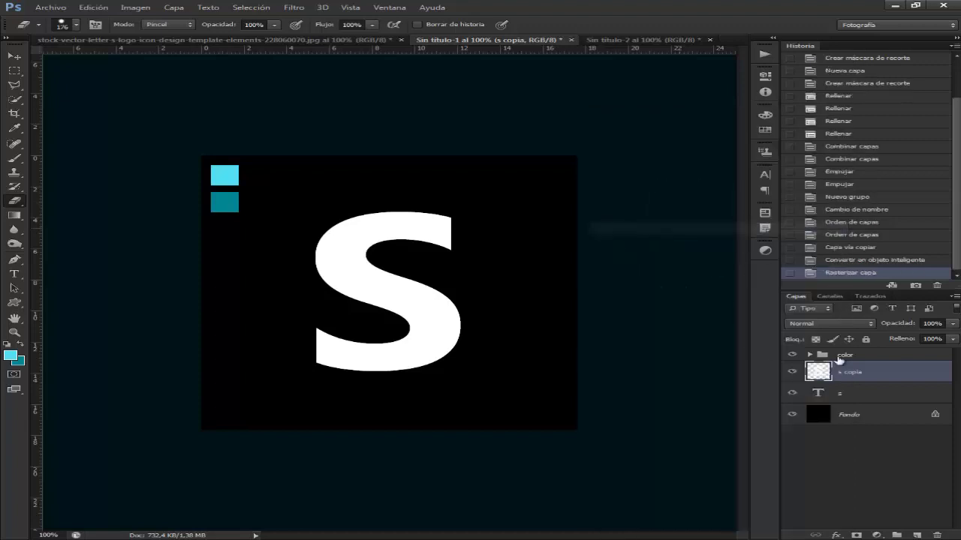
pyautogui.click(853, 397)
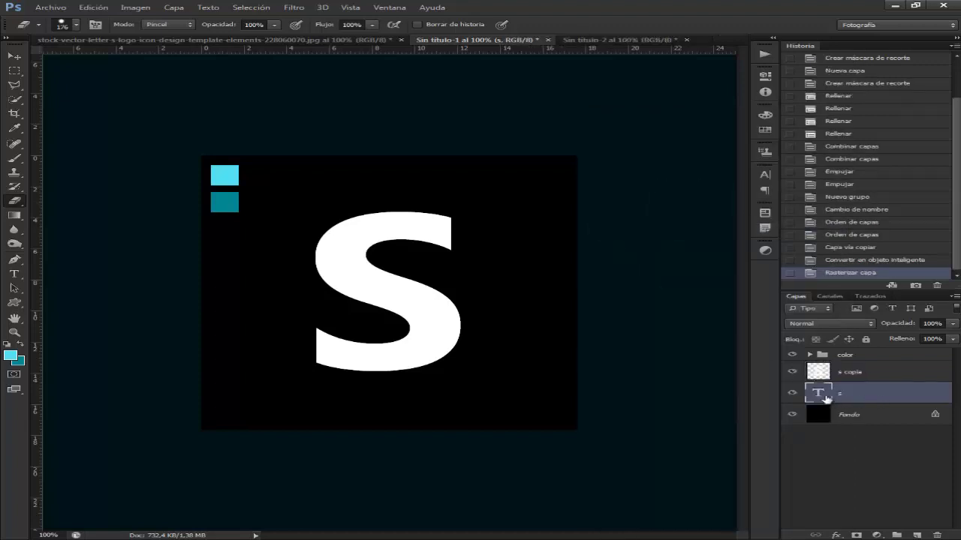
# - Rasterize the original 's' text layer by confirming the Brush tool's rasterize prompt
pyautogui.click(14, 159)
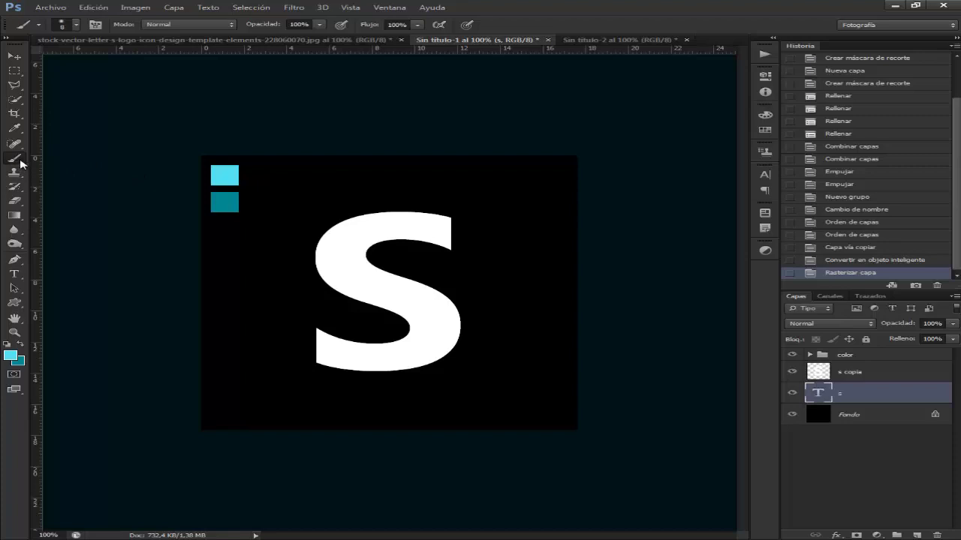
pyautogui.click(488, 261)
pyautogui.click(449, 221)
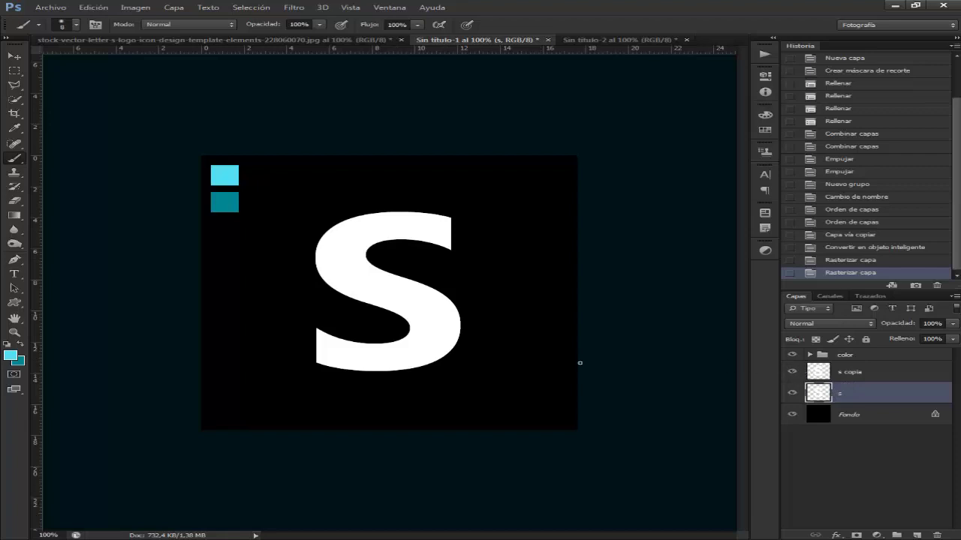
pyautogui.click(16, 203)
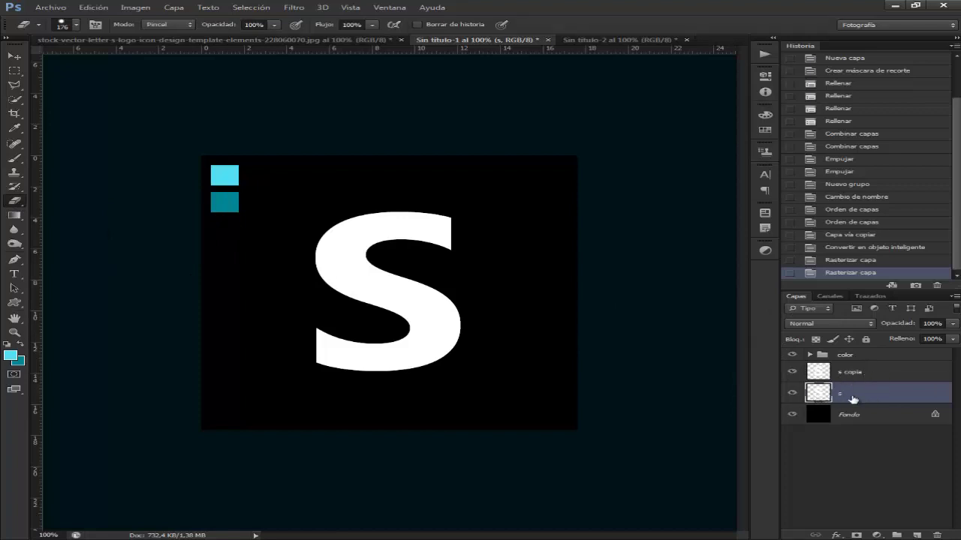
# - Apply Hue/Saturation with Lightness at -32 to the original 's' layer
pyautogui.hotkey('ctrl', 'u')
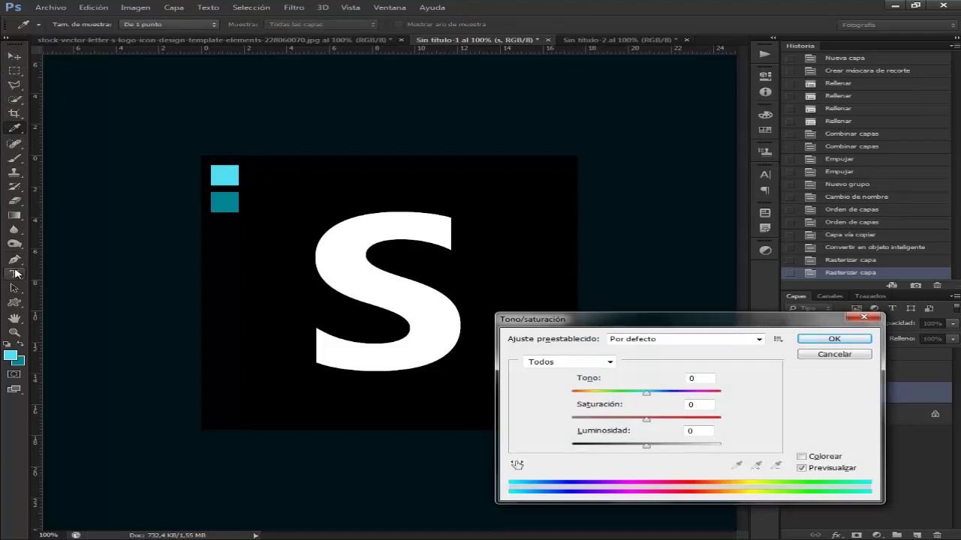
pyautogui.moveTo(646, 445)
pyautogui.mouseDown()
pyautogui.moveTo(563, 446)
pyautogui.moveTo(631, 450)
pyautogui.moveTo(623, 448)
pyautogui.mouseUp()
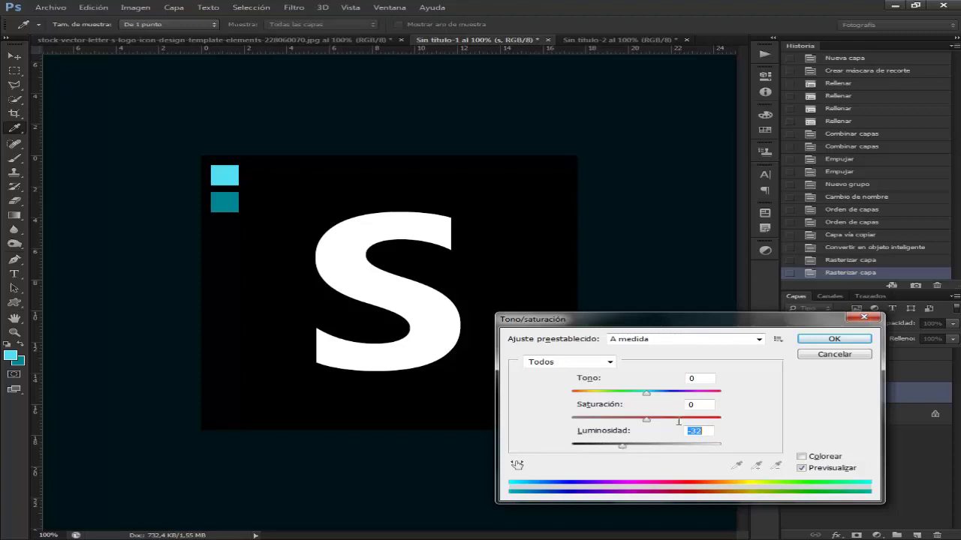
pyautogui.click(810, 343)
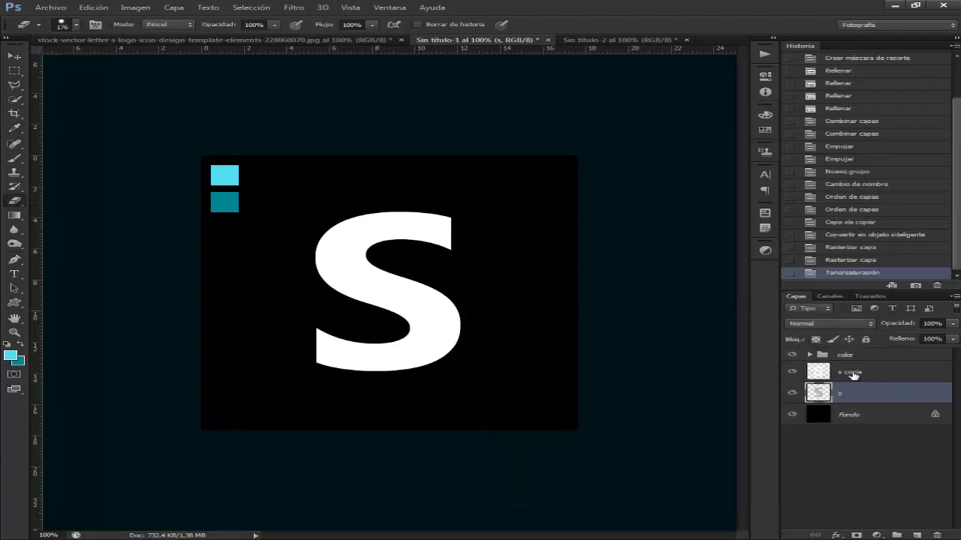
# - Select the 's copia' layer and adjust the Eraser's size, hardness and flow settings
pyautogui.click(896, 379)
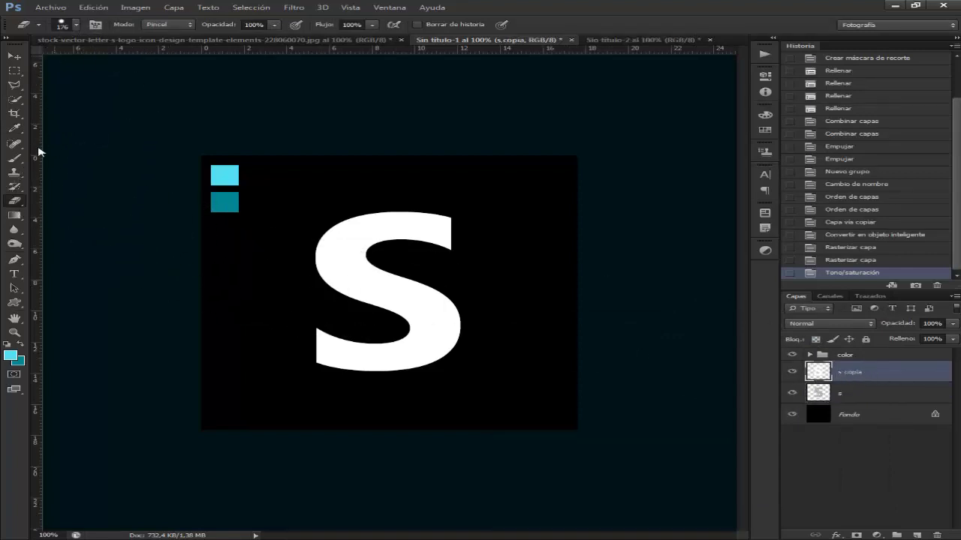
pyautogui.click(76, 25)
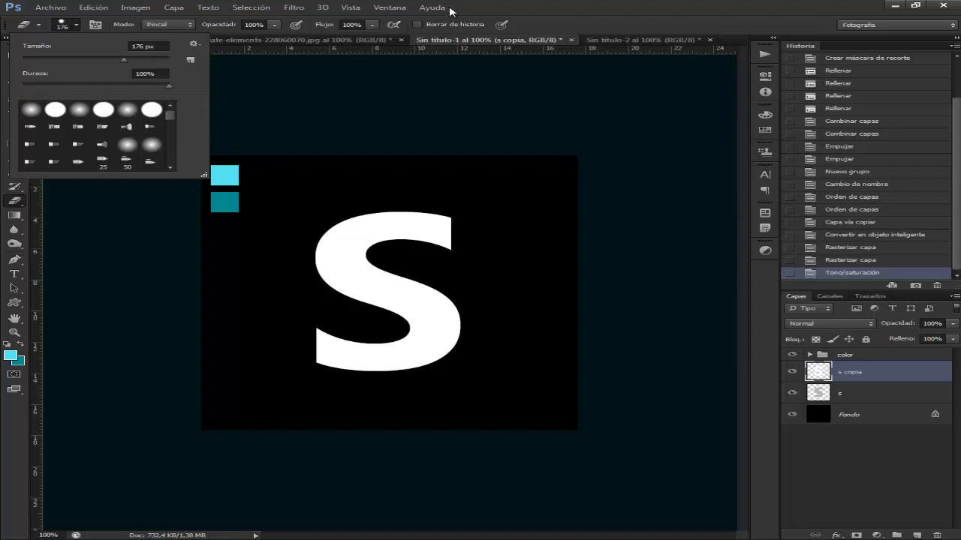
pyautogui.press('Return')
pyautogui.press('Return')
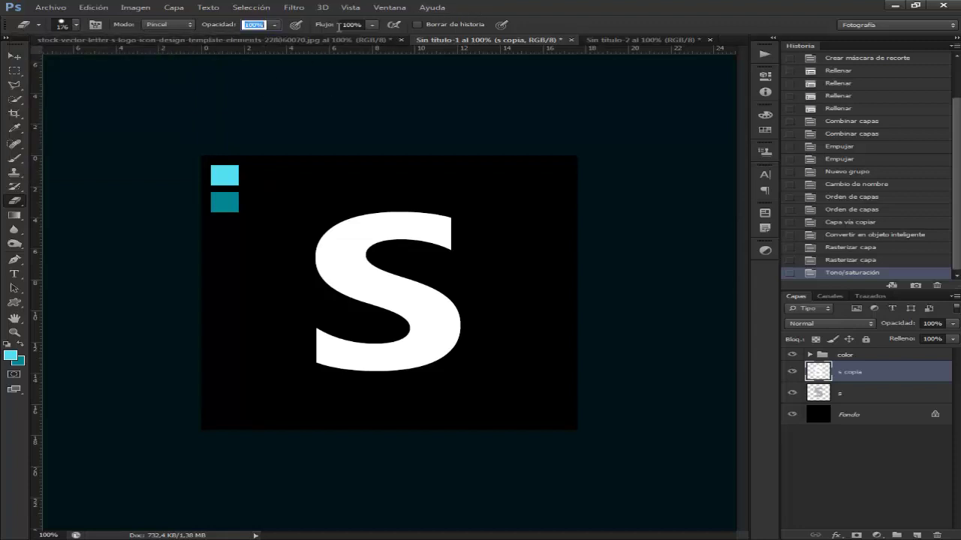
pyautogui.click(371, 25)
pyautogui.click(489, 12)
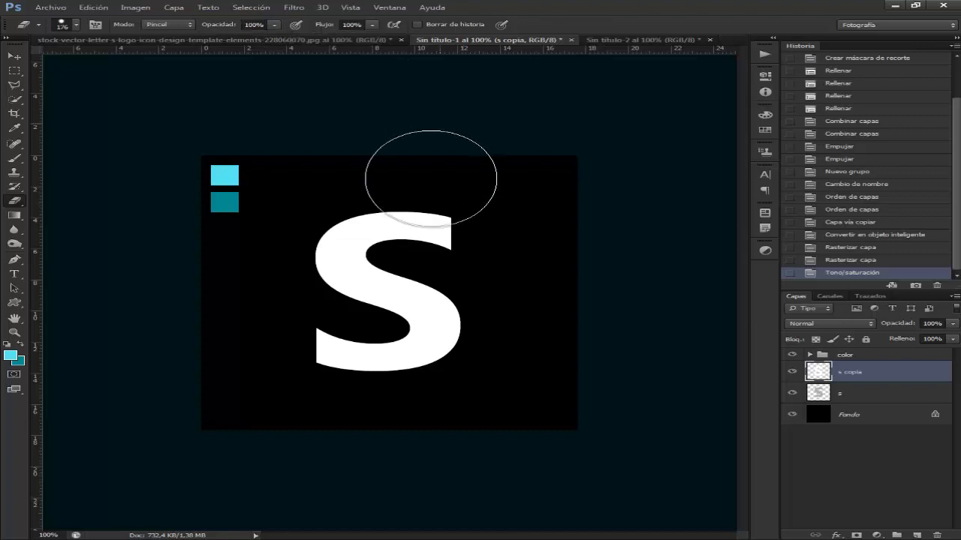
# - Erase the white S copy's top curve and lower part so the grey S shows through
pyautogui.moveTo(425, 221); pyautogui.dragTo(410, 223)
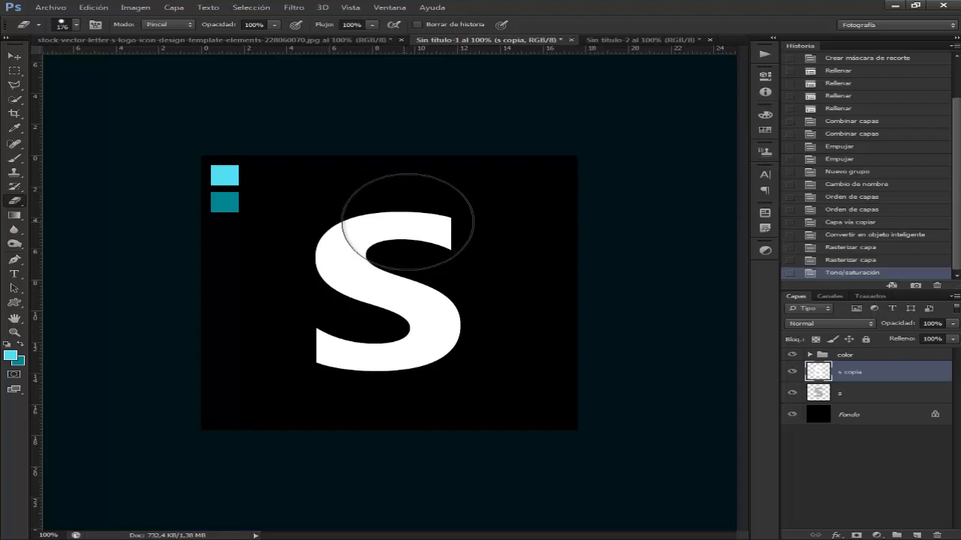
pyautogui.moveTo(401, 222); pyautogui.dragTo(397, 218)
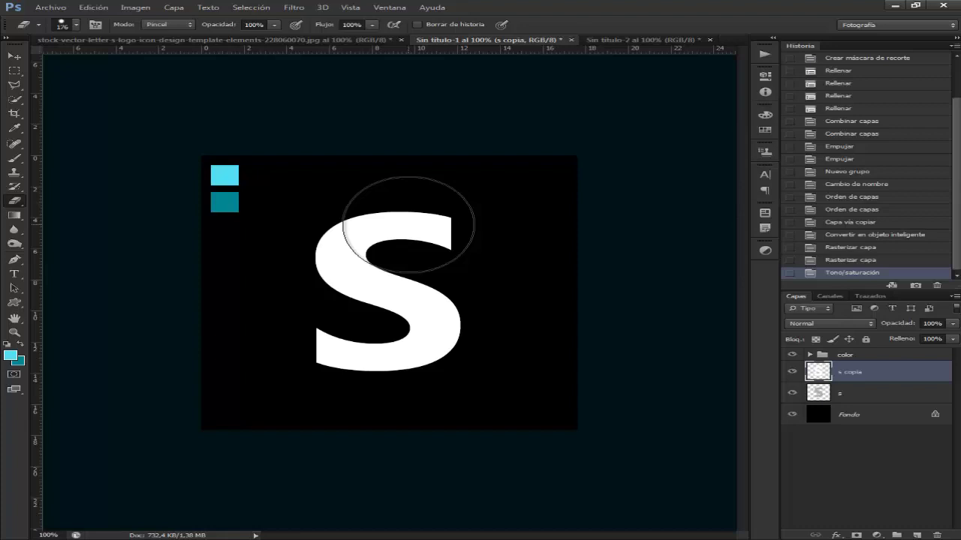
pyautogui.moveTo(408, 226); pyautogui.dragTo(408, 193)
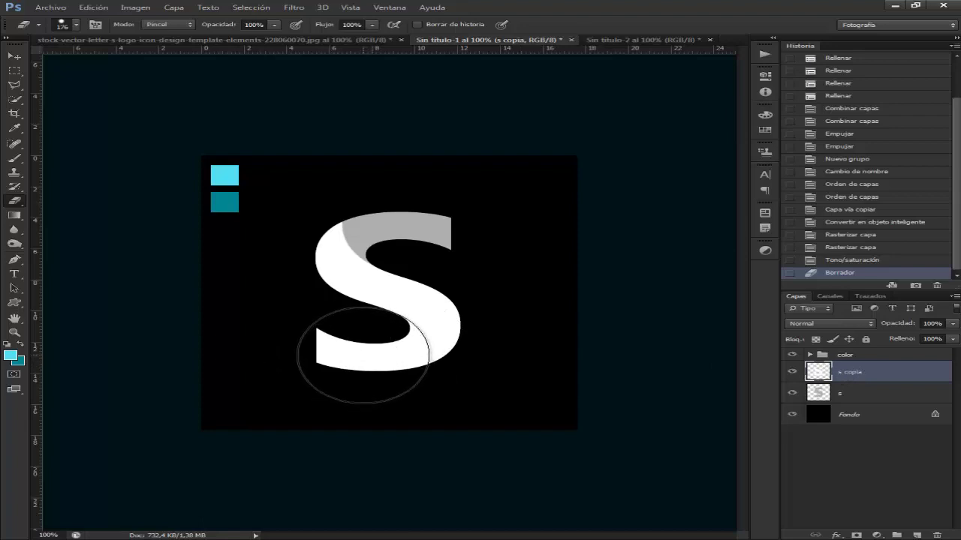
pyautogui.click(363, 358)
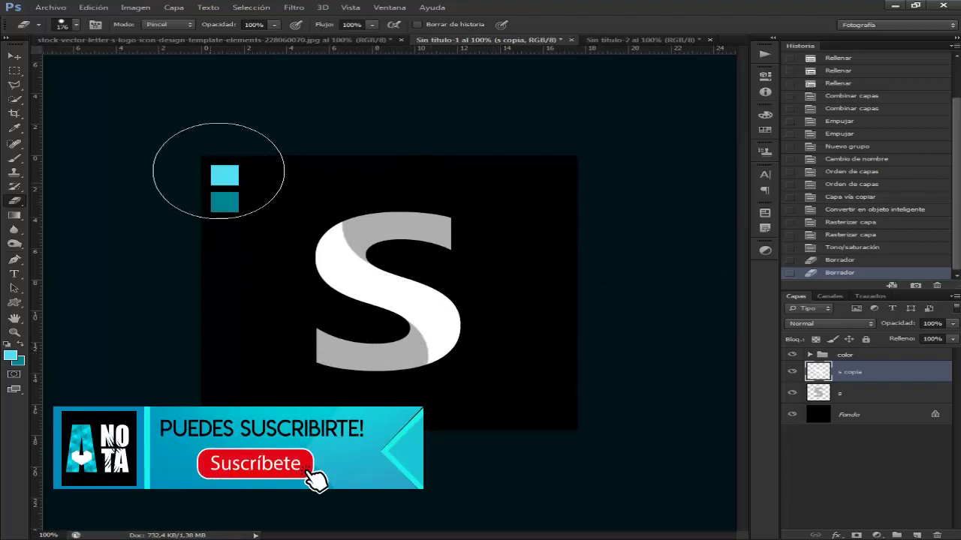
pyautogui.click(14, 357)
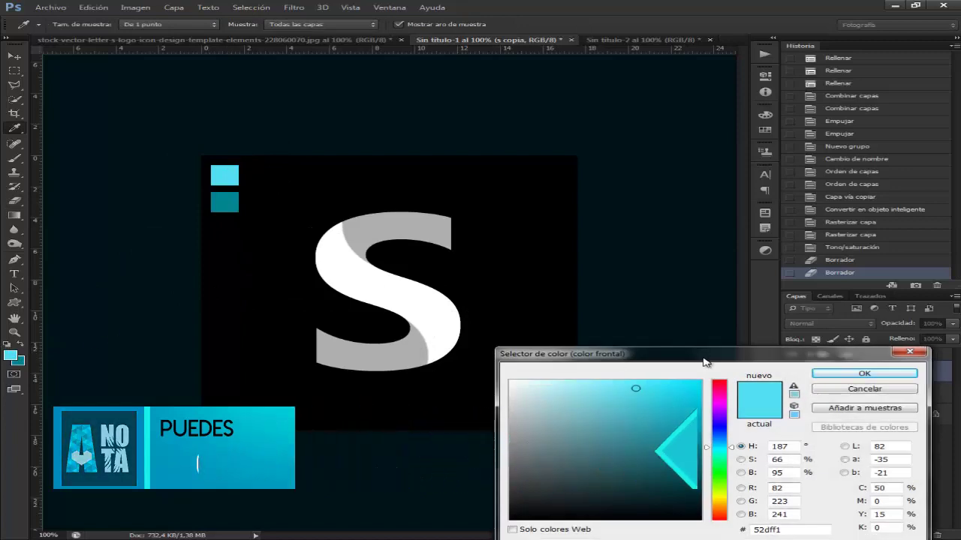
pyautogui.moveTo(710, 348); pyautogui.dragTo(563, 147)
pyautogui.doubleClick(626, 320)
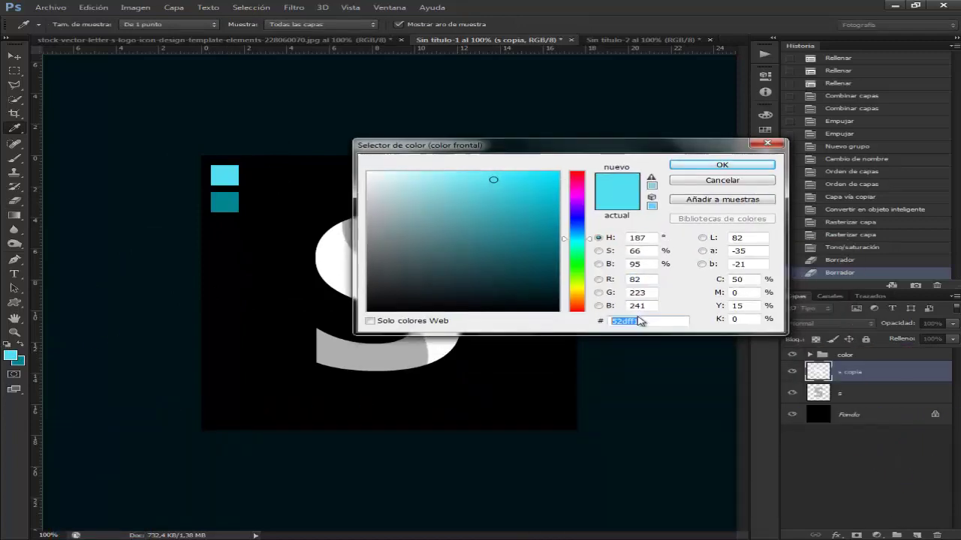
pyautogui.click(710, 181)
pyautogui.click(18, 361)
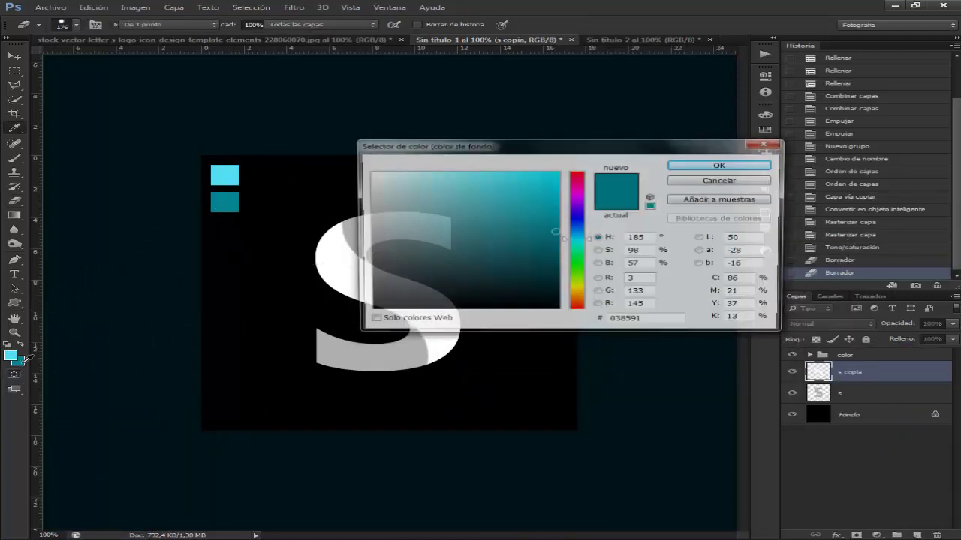
pyautogui.click(728, 182)
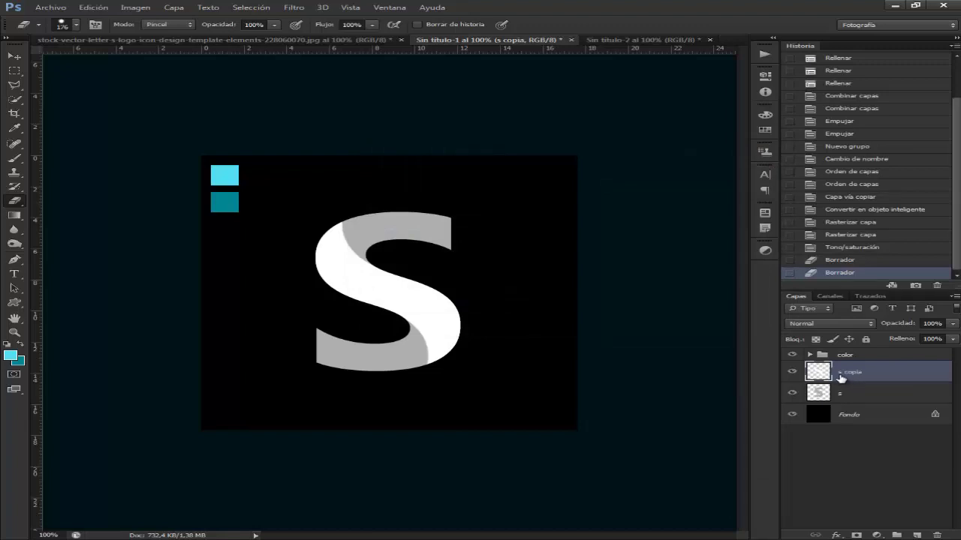
# - Enable Gradient Overlay in the 's copia' Layer Style and edit its 'Dos colores' gradient
pyautogui.doubleClick(894, 374)
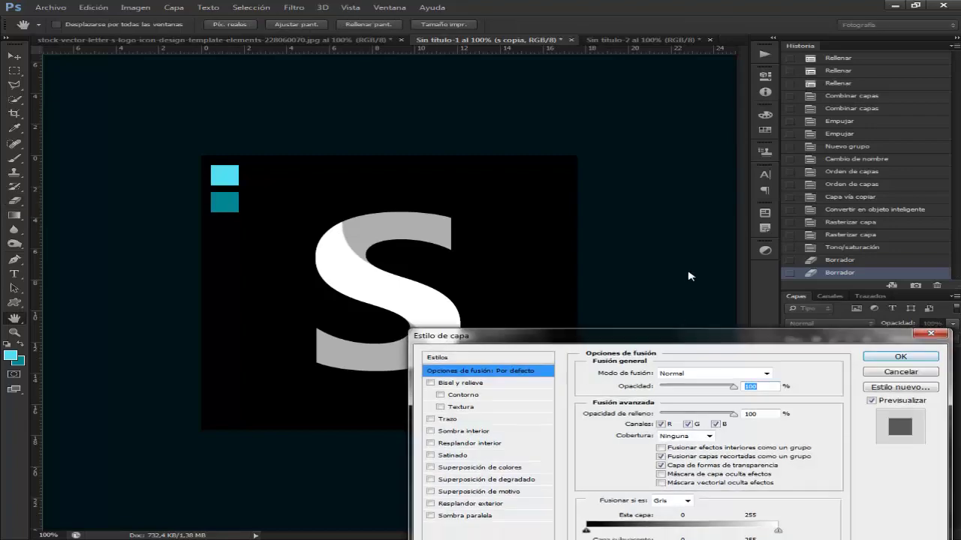
pyautogui.moveTo(665, 151); pyautogui.dragTo(682, 86)
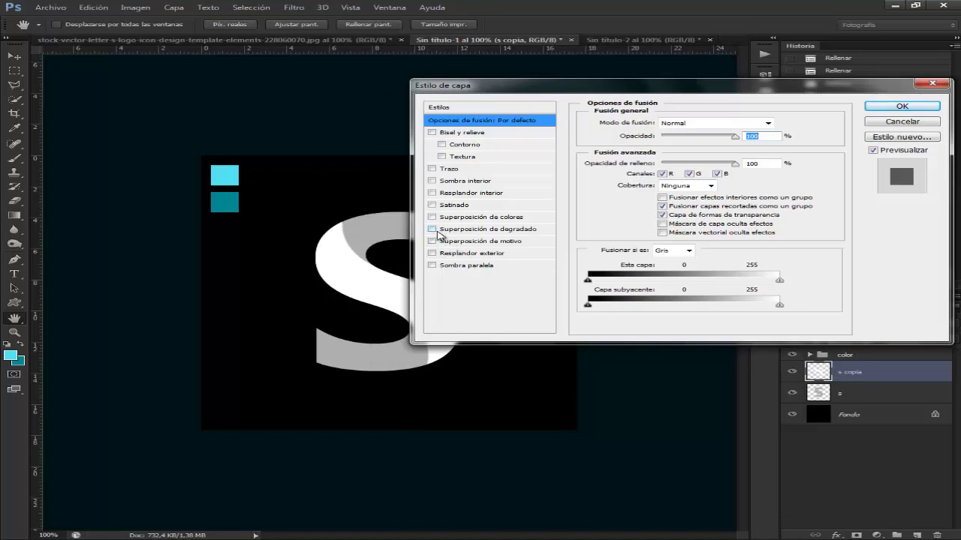
pyautogui.moveTo(523, 89); pyautogui.dragTo(556, 105)
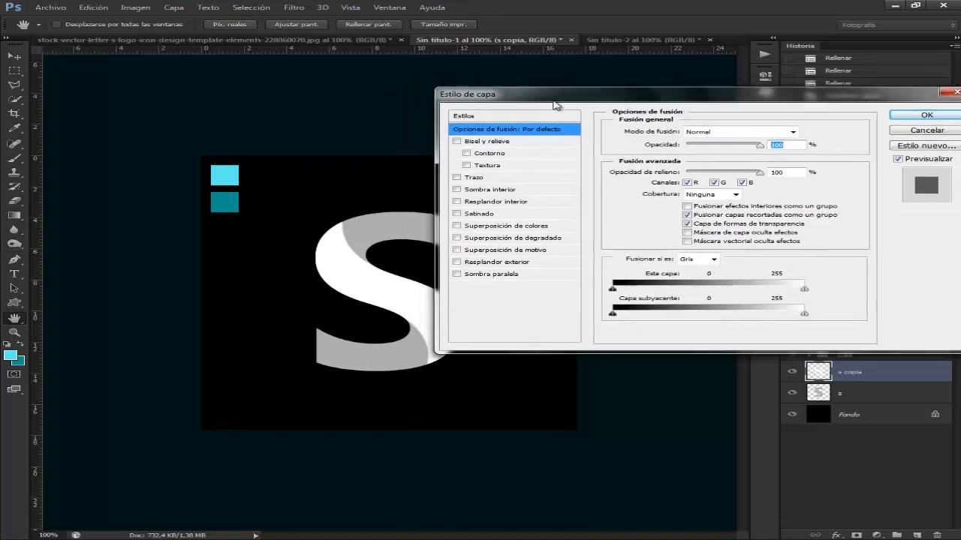
pyautogui.click(465, 247)
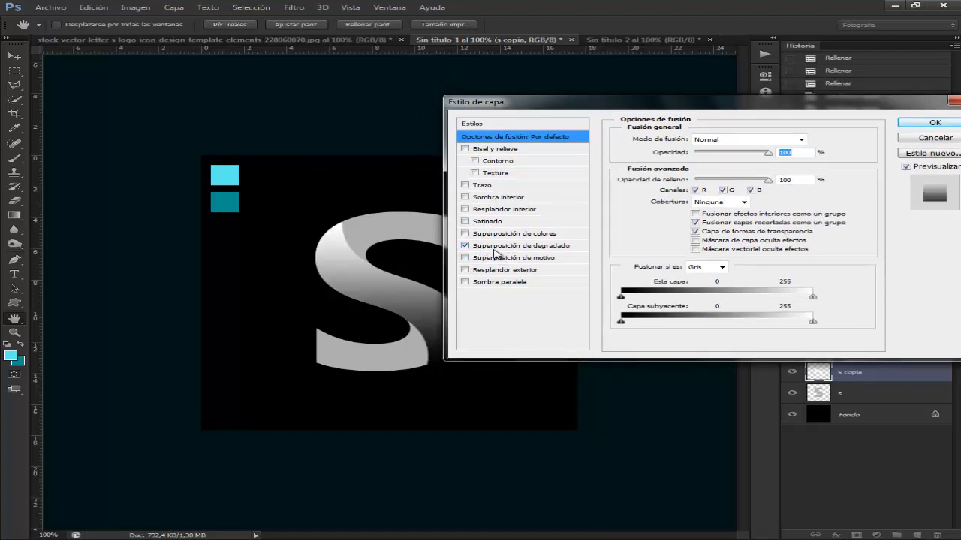
pyautogui.click(496, 250)
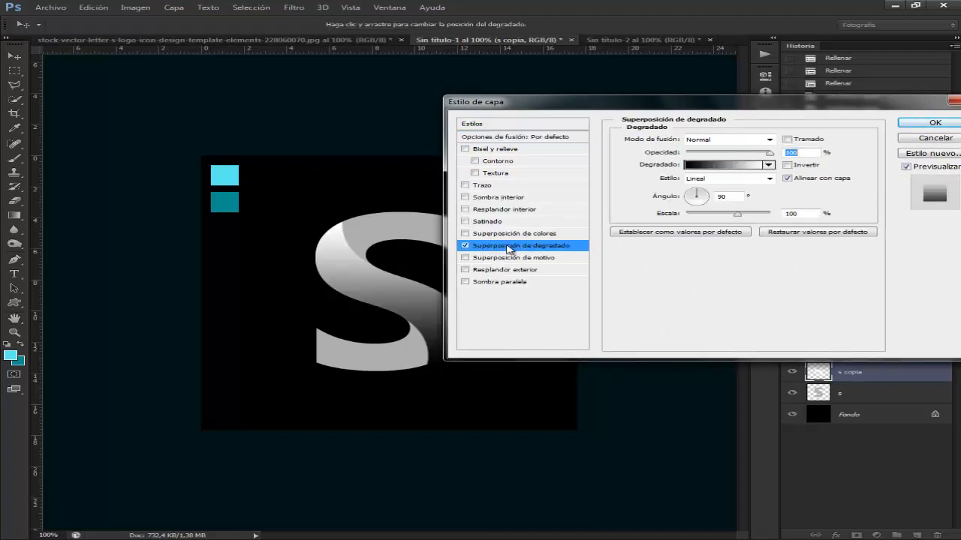
pyautogui.click(702, 166)
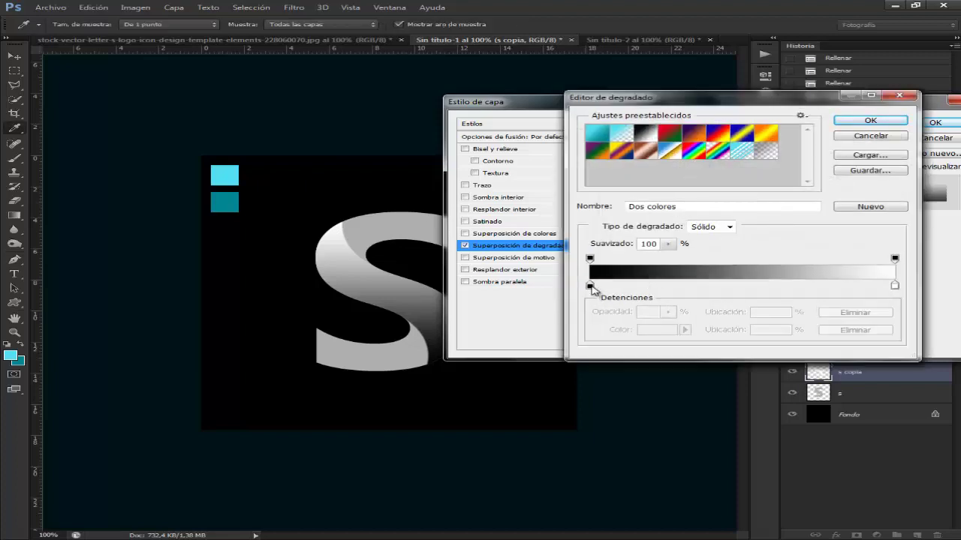
# - Set the gradient's left stop to light cyan 52dff1 sampled from the accent square
pyautogui.click(590, 286)
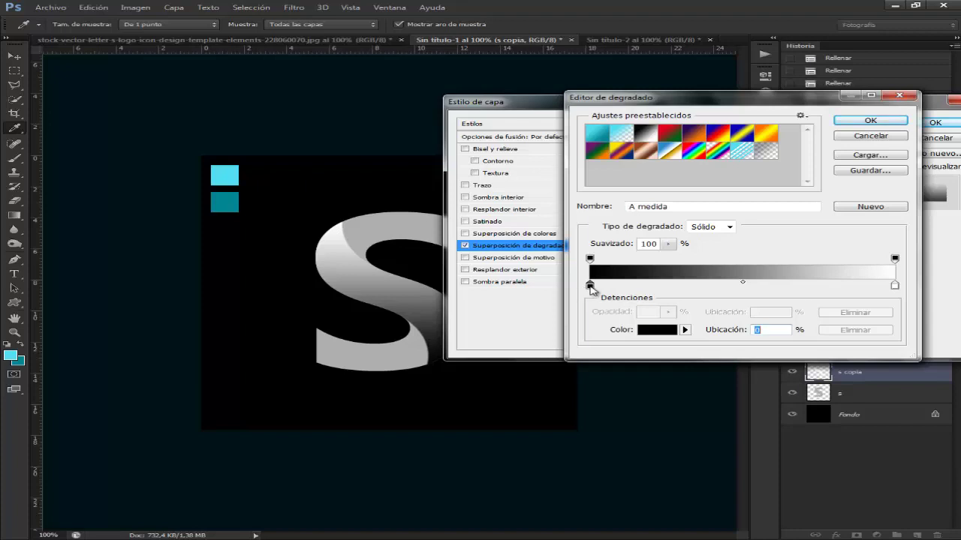
pyautogui.click(655, 334)
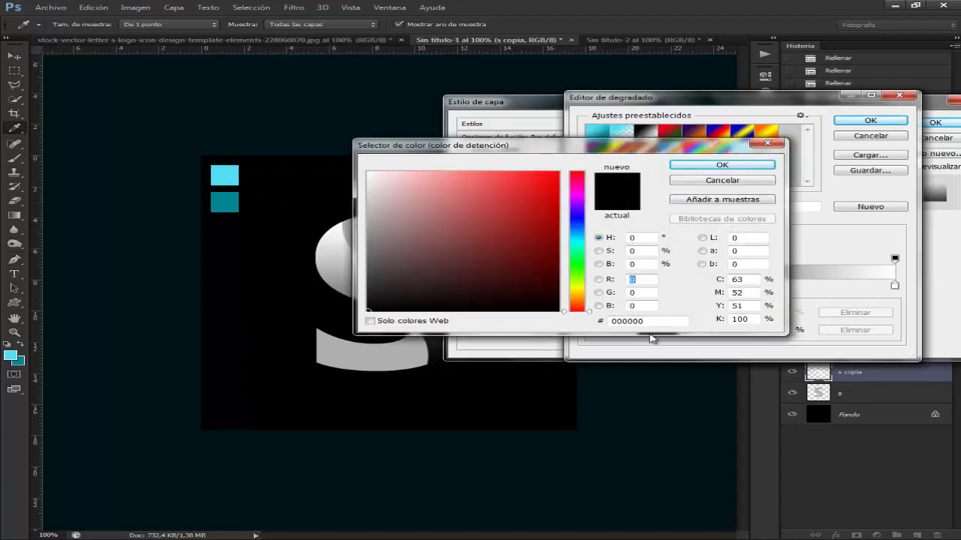
pyautogui.click(651, 321)
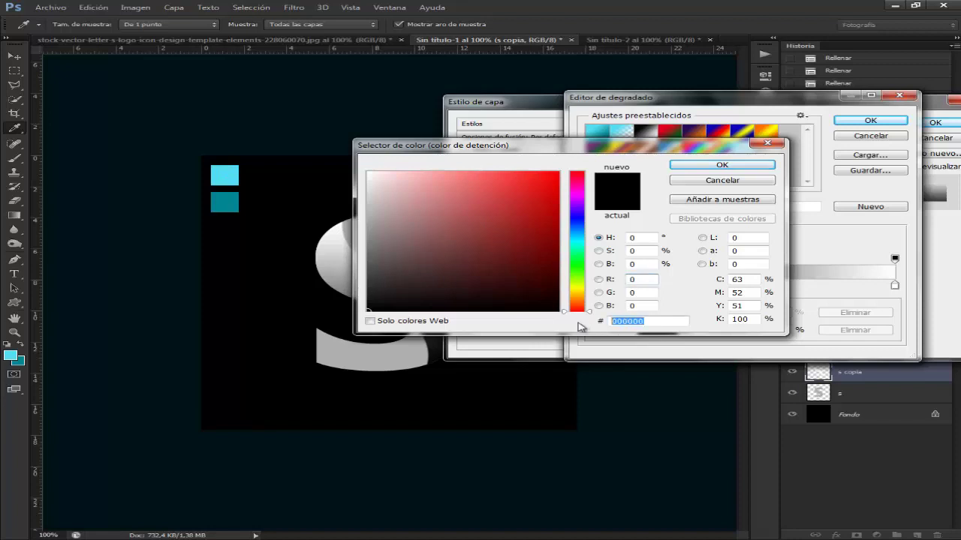
pyautogui.click(226, 175)
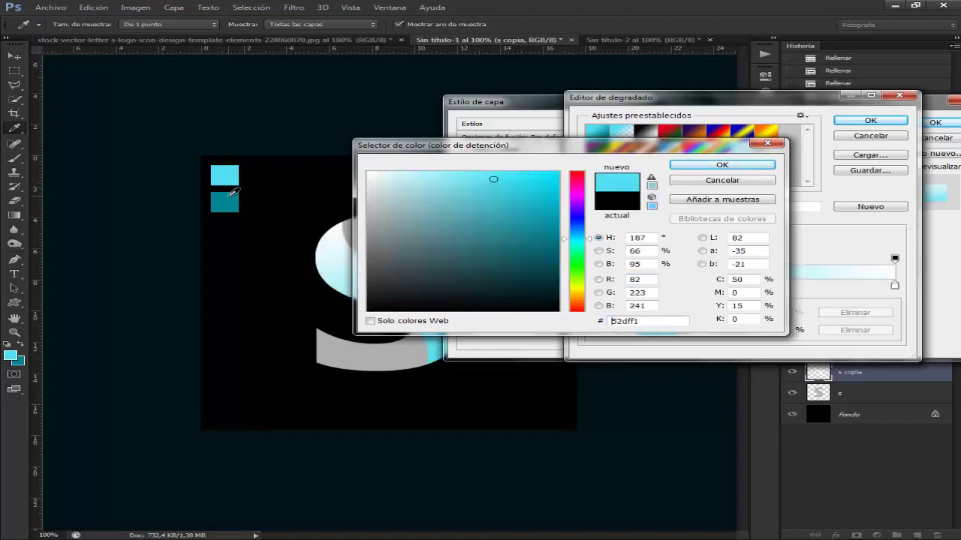
pyautogui.moveTo(653, 321); pyautogui.dragTo(588, 324)
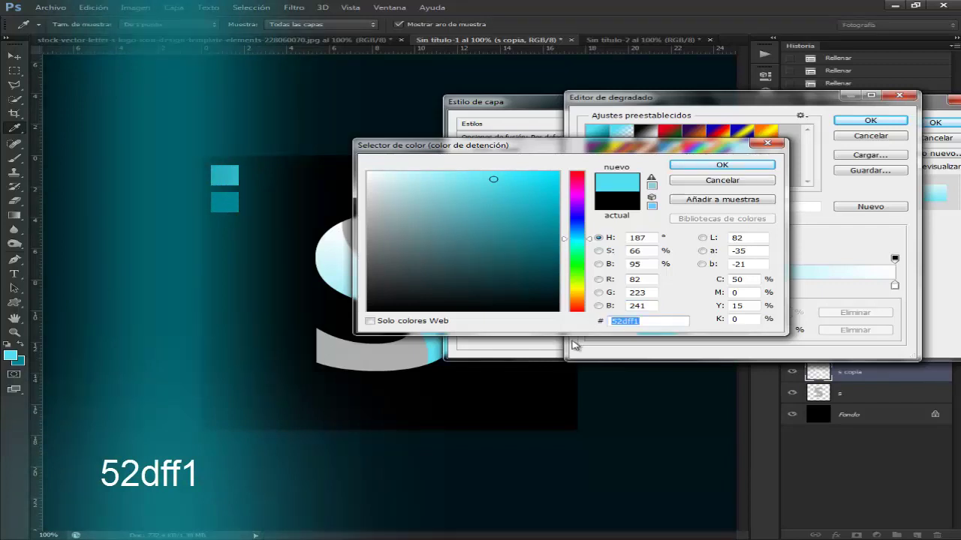
pyautogui.click(689, 167)
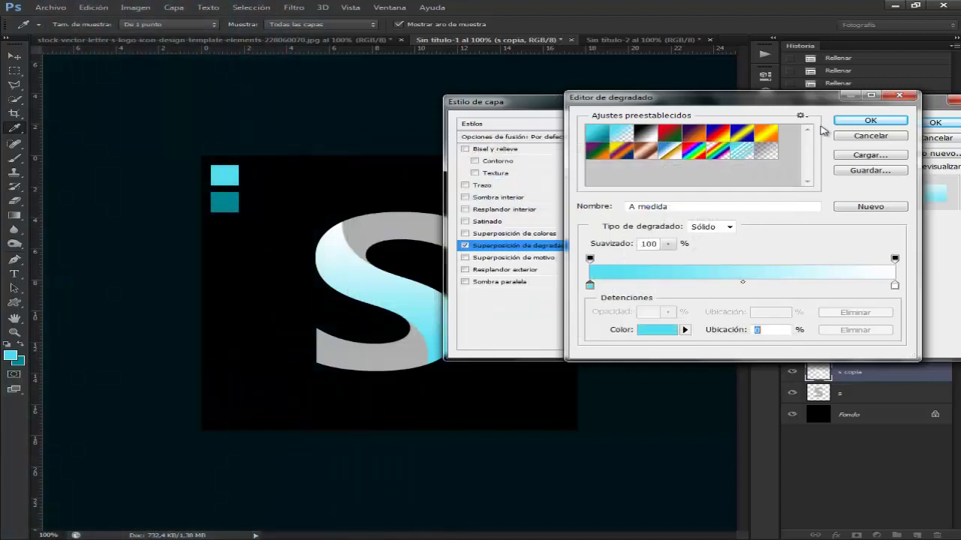
# - Set the right stop to dark teal 038591 and apply the cyan-to-teal Gradient Overlay
pyautogui.click(896, 286)
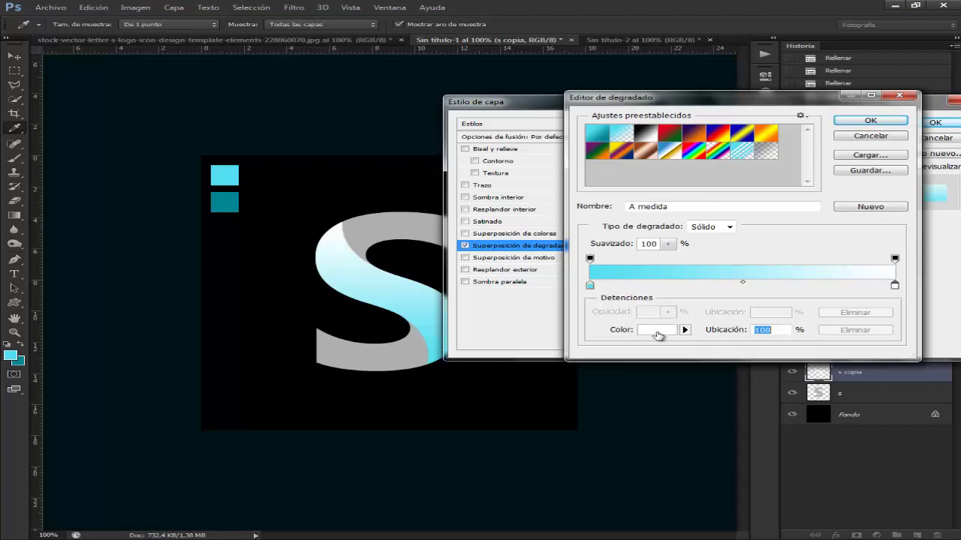
pyautogui.click(658, 332)
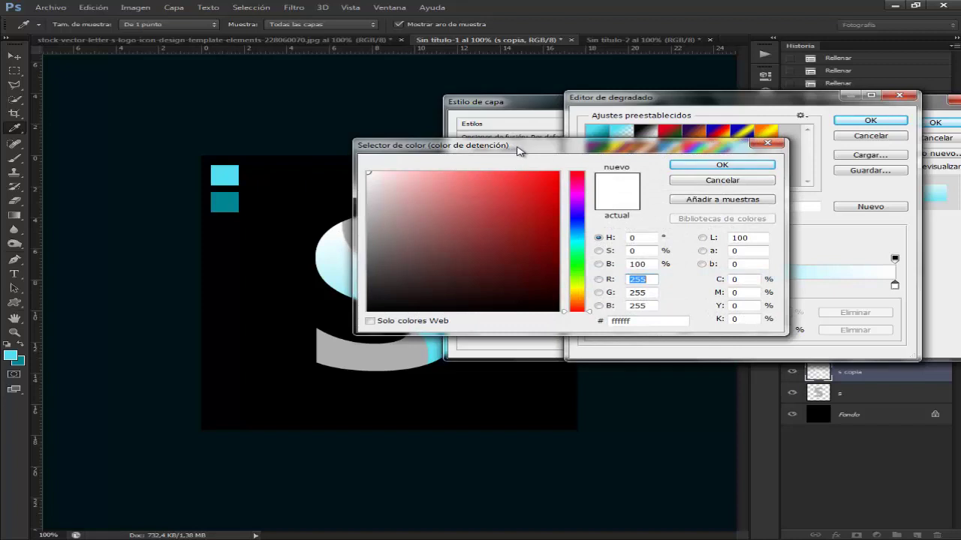
pyautogui.click(229, 194)
pyautogui.moveTo(660, 322); pyautogui.dragTo(574, 328)
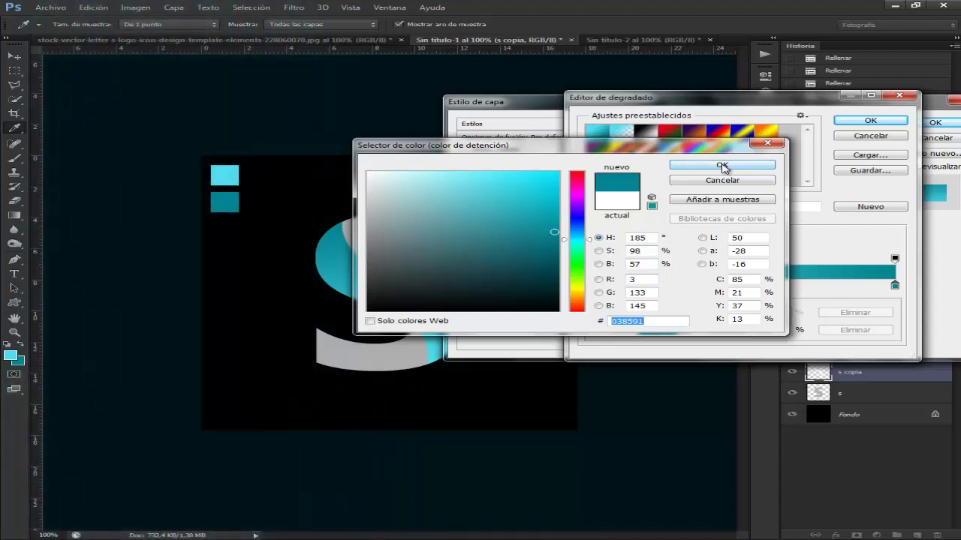
pyautogui.click(722, 166)
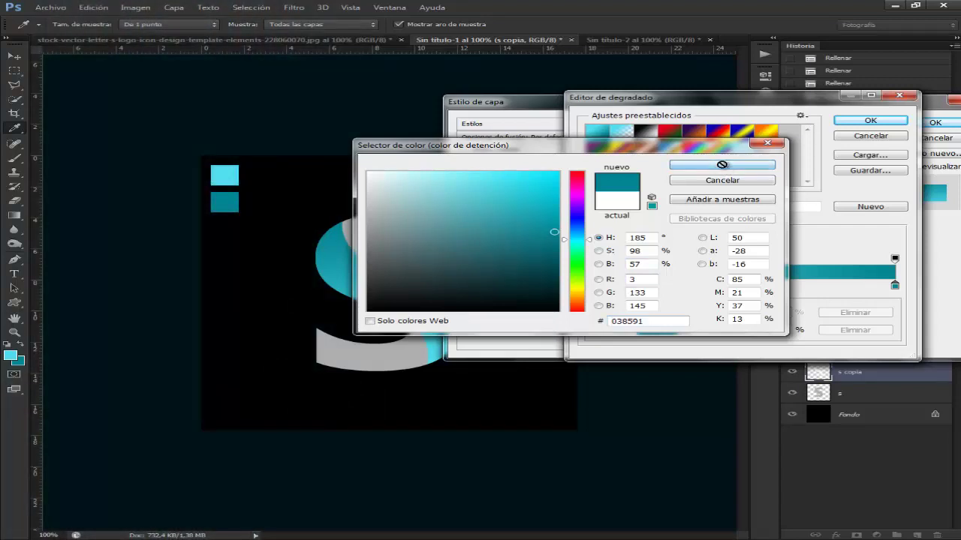
pyautogui.click(870, 120)
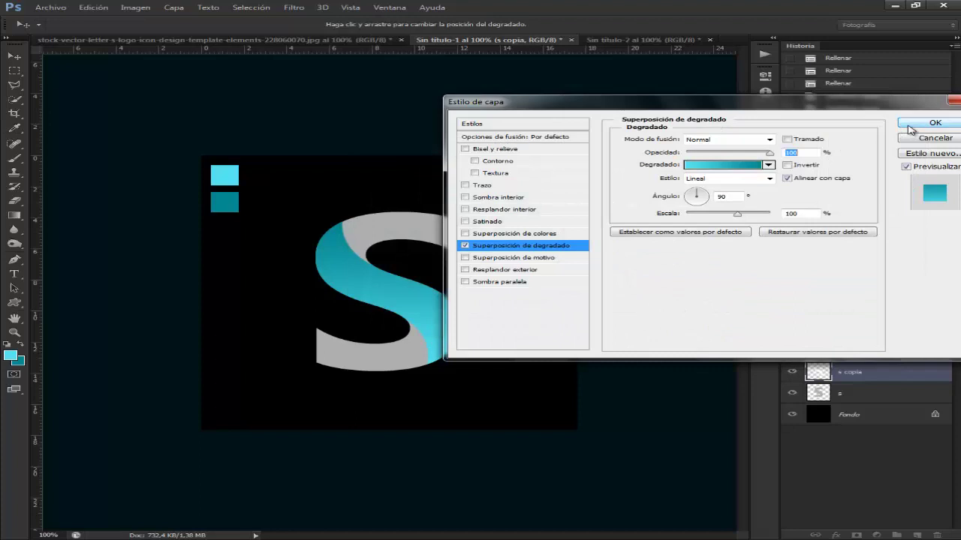
pyautogui.click(906, 128)
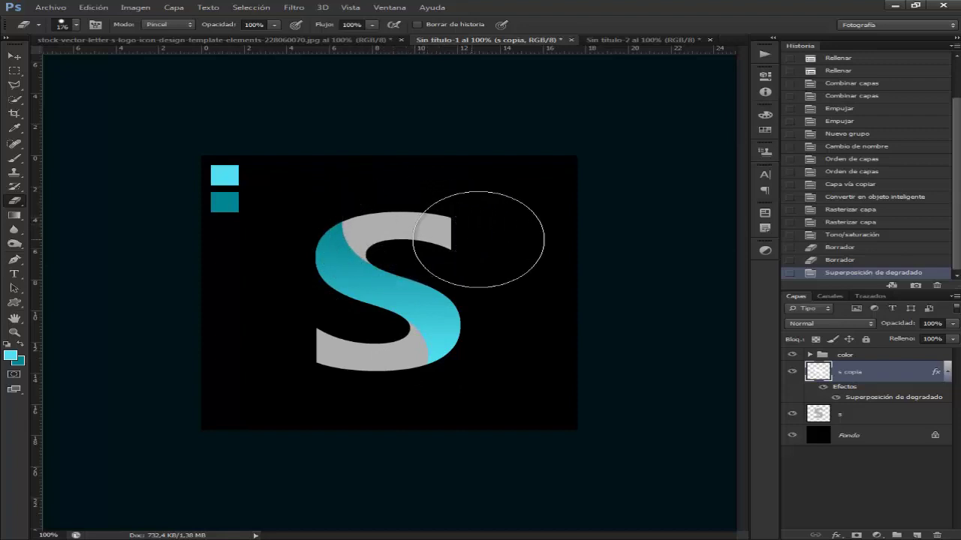
# - Add a Gradient Overlay at a 0° angle to the original 's' layer
pyautogui.click(864, 419)
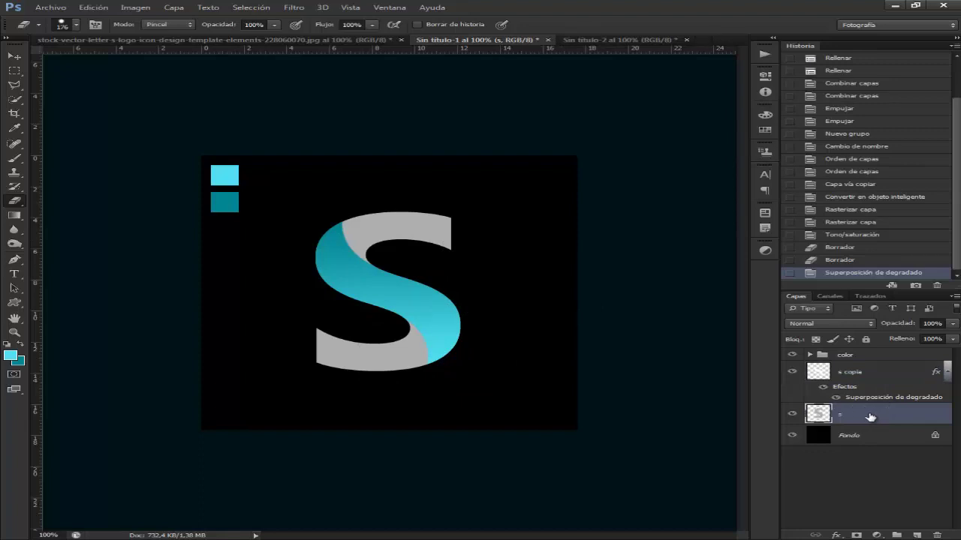
pyautogui.doubleClick(852, 419)
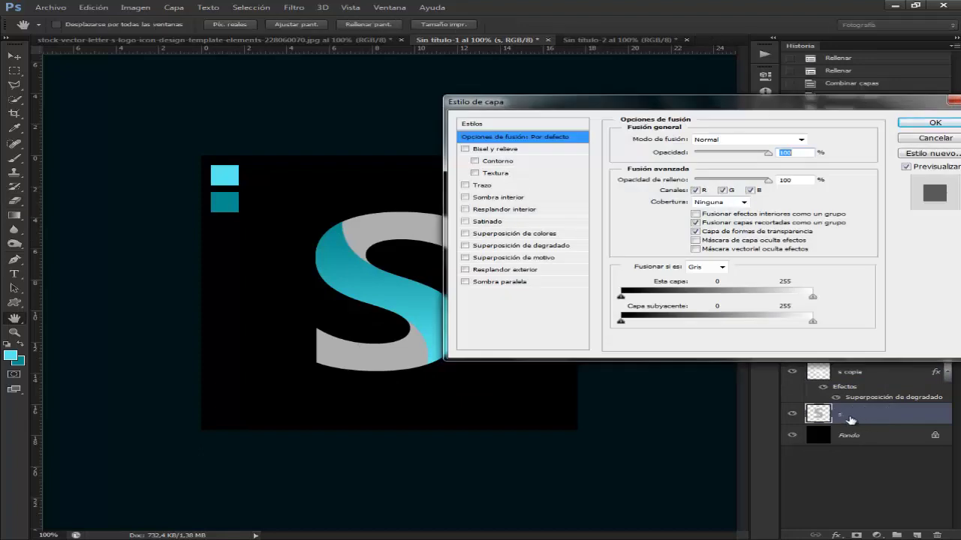
pyautogui.click(466, 246)
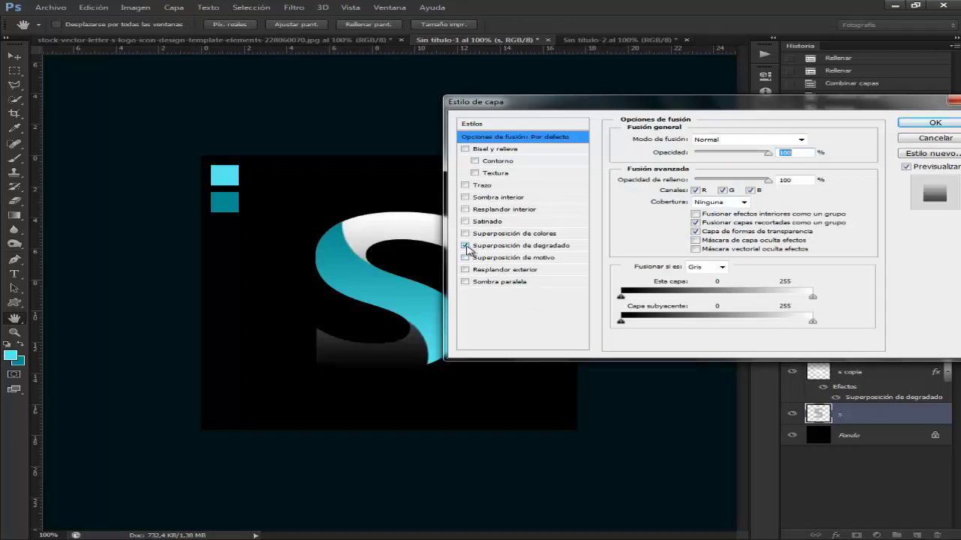
pyautogui.click(529, 247)
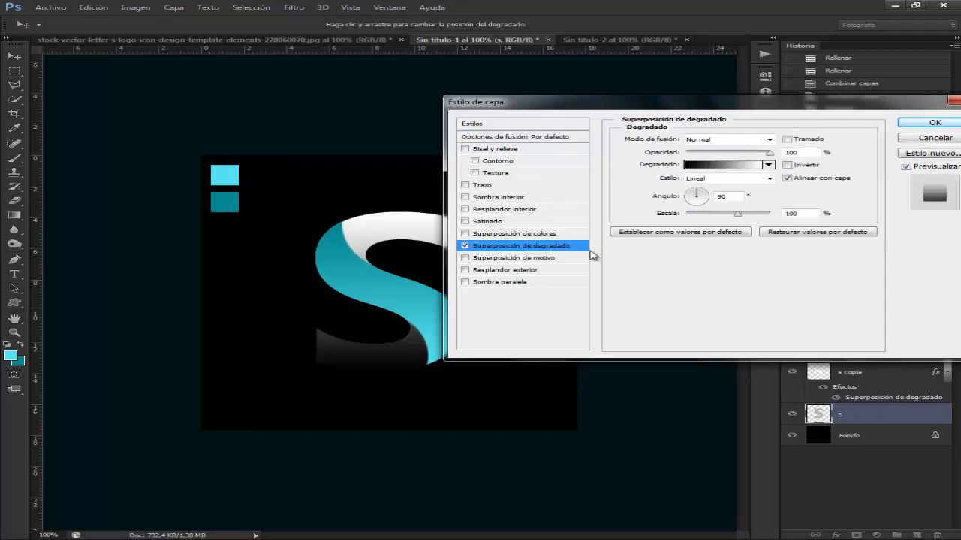
pyautogui.doubleClick(730, 196)
pyautogui.write('0')
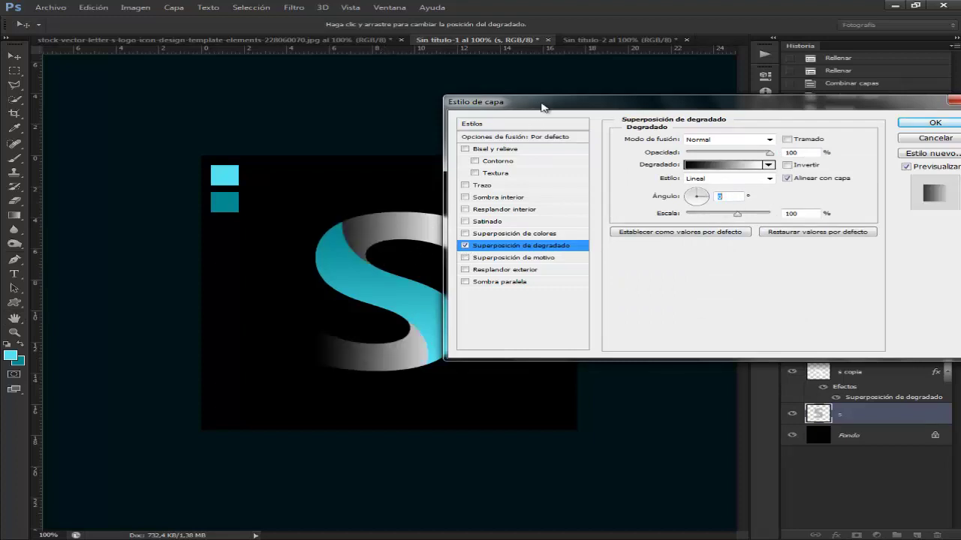
# - Drag the gradient on the canvas so grey shading covers the S's top and bottom
pyautogui.moveTo(528, 108); pyautogui.dragTo(593, 112)
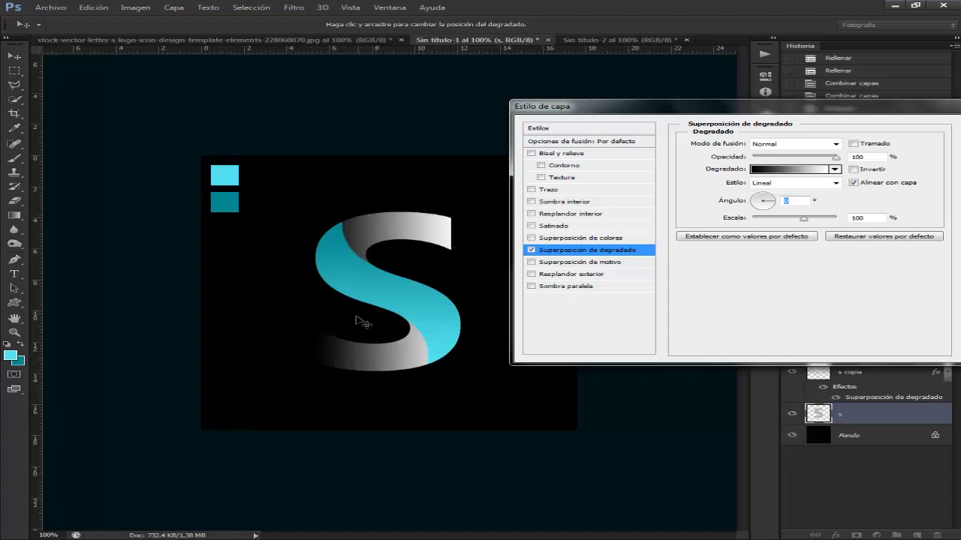
pyautogui.moveTo(364, 328)
pyautogui.mouseDown()
pyautogui.moveTo(439, 323)
pyautogui.moveTo(436, 330)
pyautogui.mouseUp()
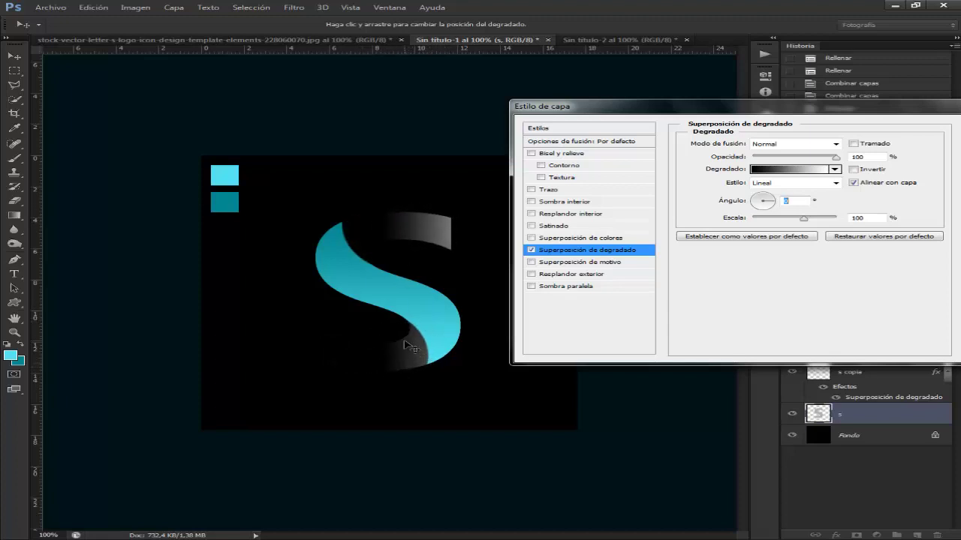
pyautogui.moveTo(406, 345)
pyautogui.mouseDown()
pyautogui.moveTo(398, 347)
pyautogui.moveTo(439, 219)
pyautogui.mouseUp()
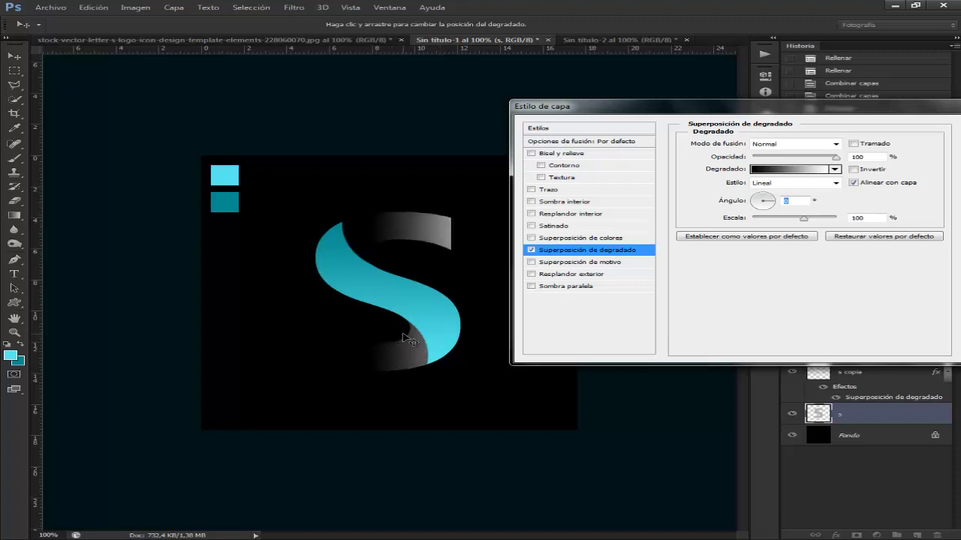
pyautogui.moveTo(406, 338); pyautogui.dragTo(412, 223)
pyautogui.moveTo(494, 326)
pyautogui.mouseDown()
pyautogui.moveTo(487, 332)
pyautogui.moveTo(492, 324)
pyautogui.mouseUp()
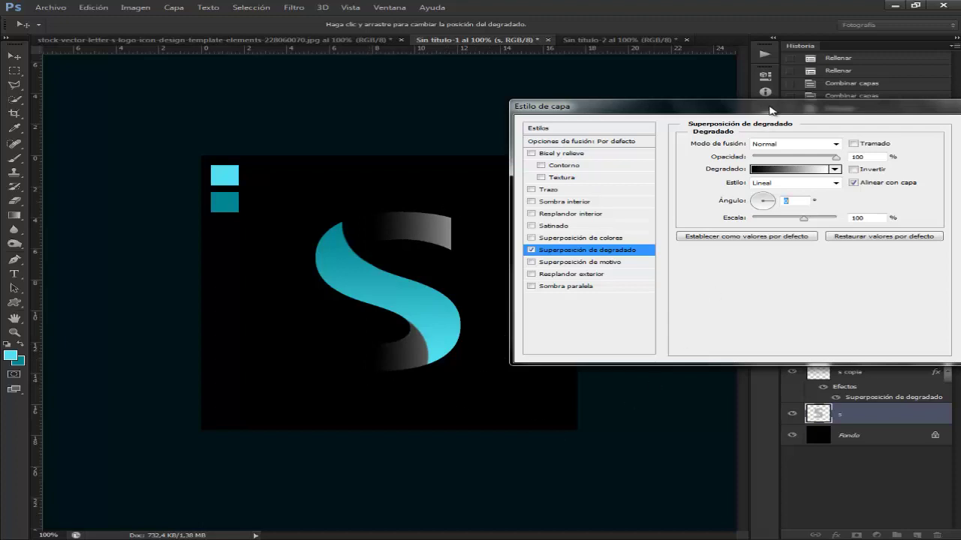
pyautogui.moveTo(761, 110); pyautogui.dragTo(738, 113)
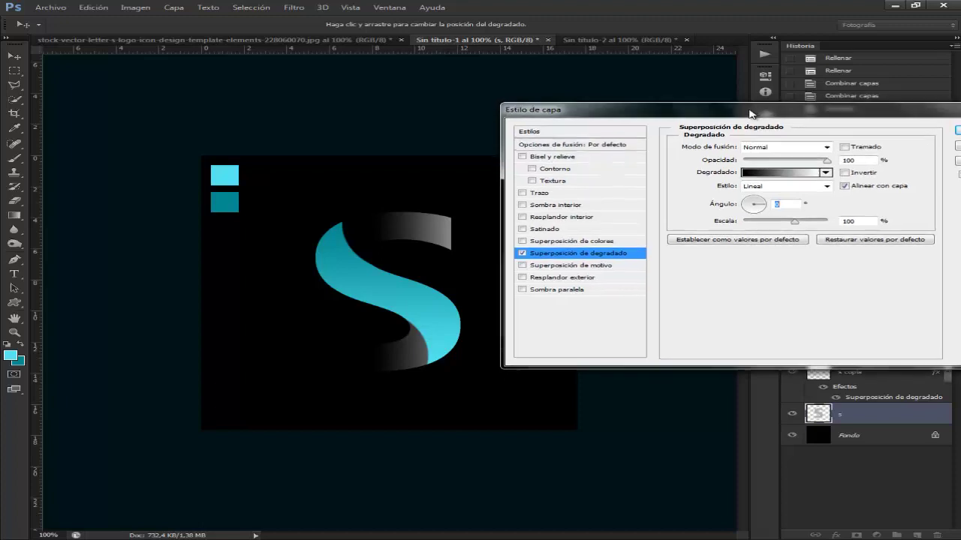
pyautogui.click(747, 173)
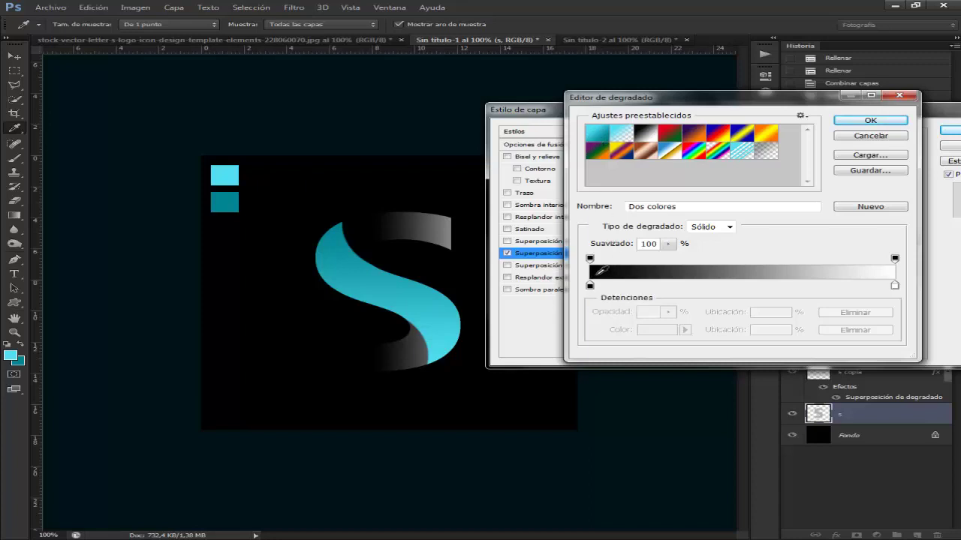
# - Set the left gradient stop to light cyan 52dff1 from the accent square
pyautogui.doubleClick(590, 286)
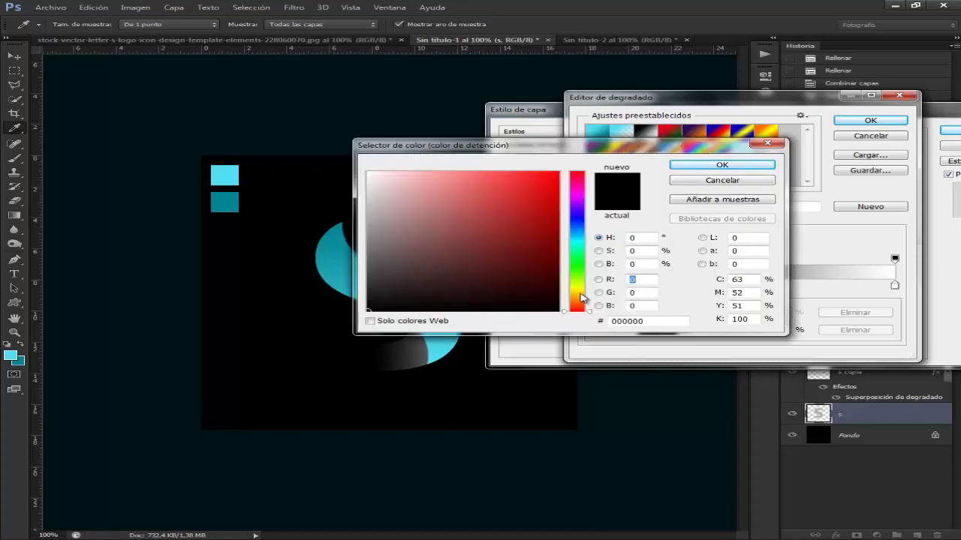
pyautogui.click(224, 171)
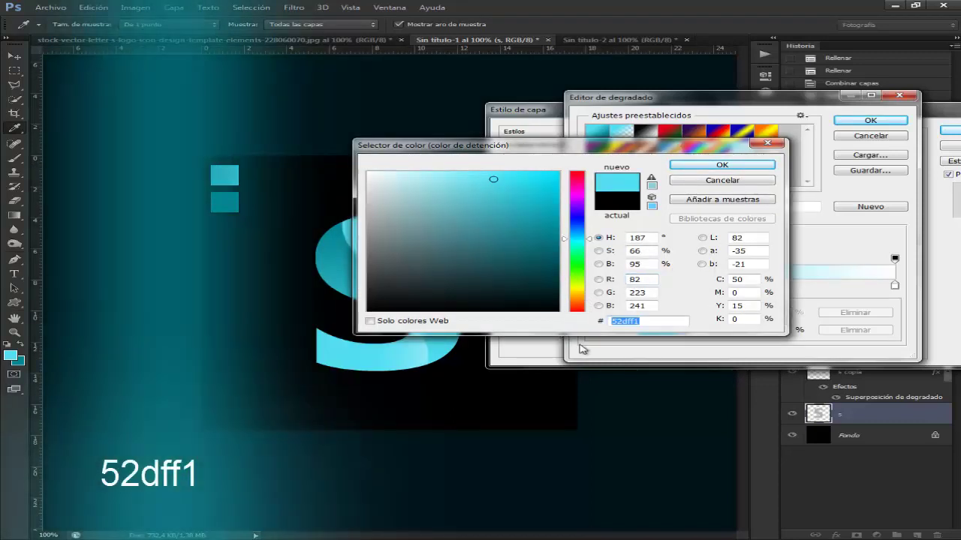
pyautogui.click(702, 165)
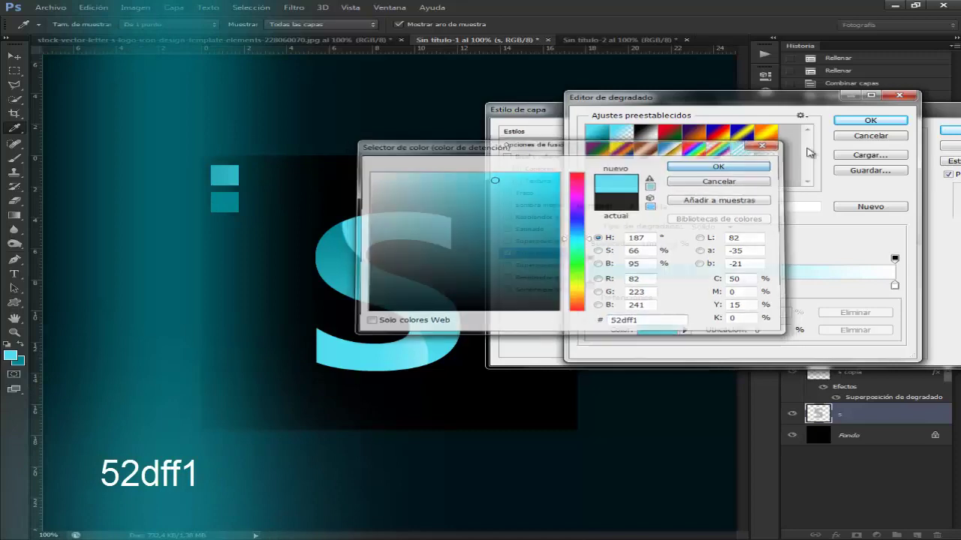
# - Set the right stop to darker teal 038591 and apply the cyan-to-teal Gradient Overlay
pyautogui.click(895, 287)
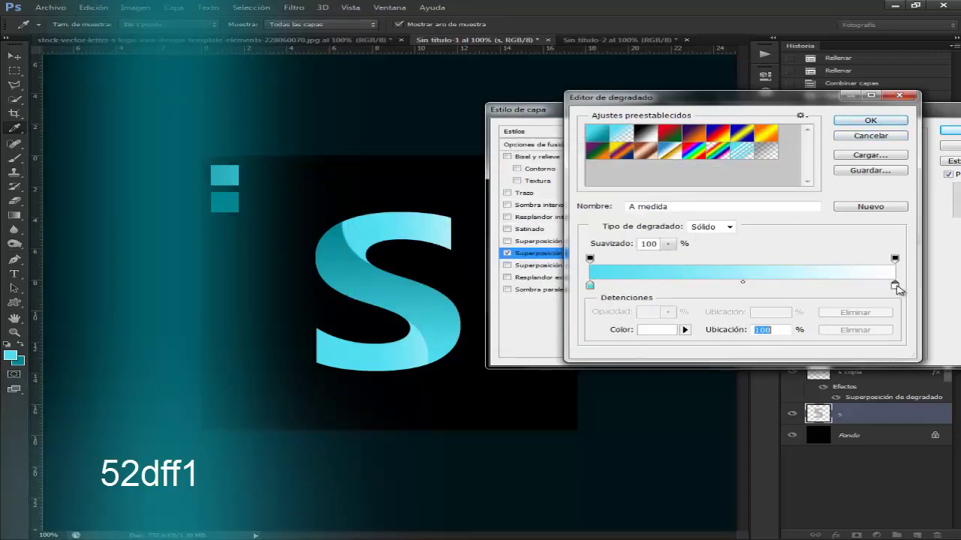
pyautogui.click(655, 329)
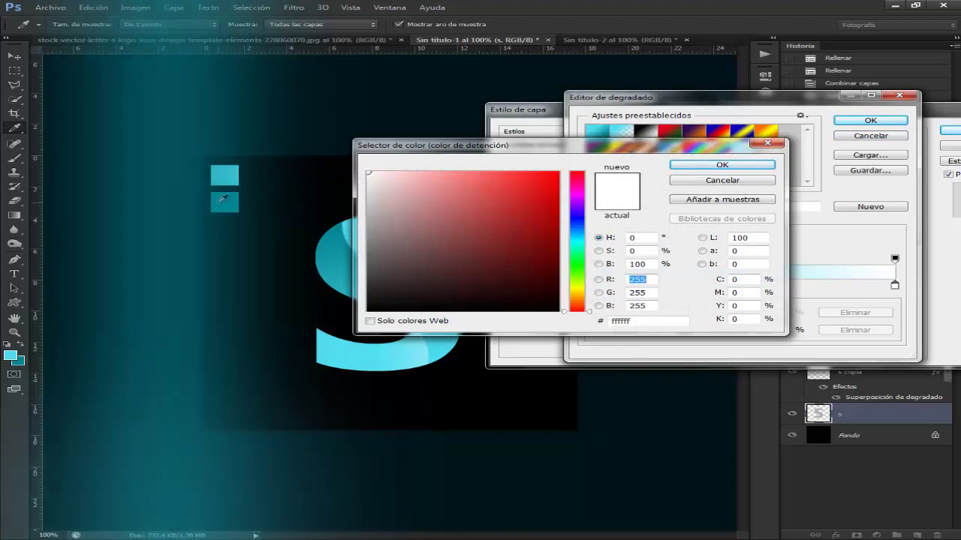
pyautogui.click(224, 201)
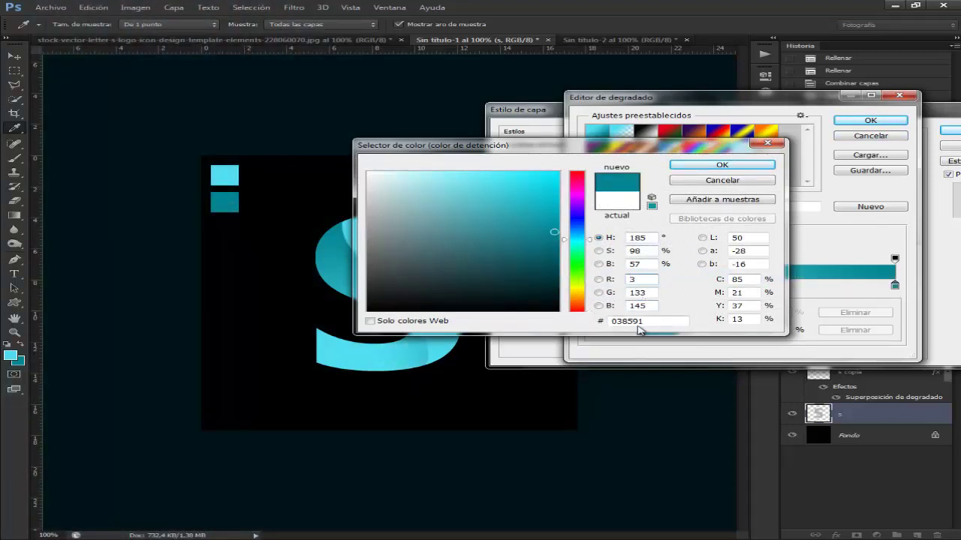
pyautogui.doubleClick(618, 323)
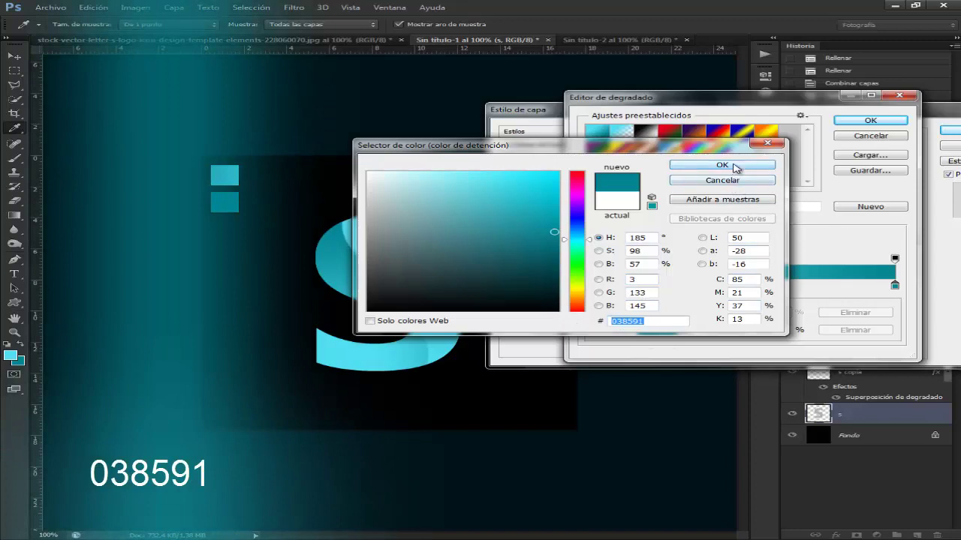
pyautogui.click(735, 166)
pyautogui.click(884, 121)
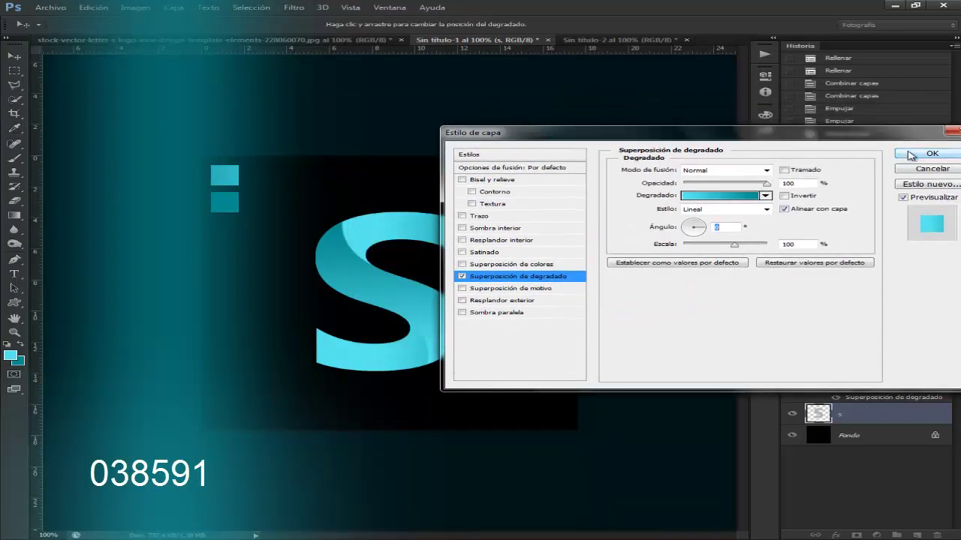
pyautogui.click(910, 155)
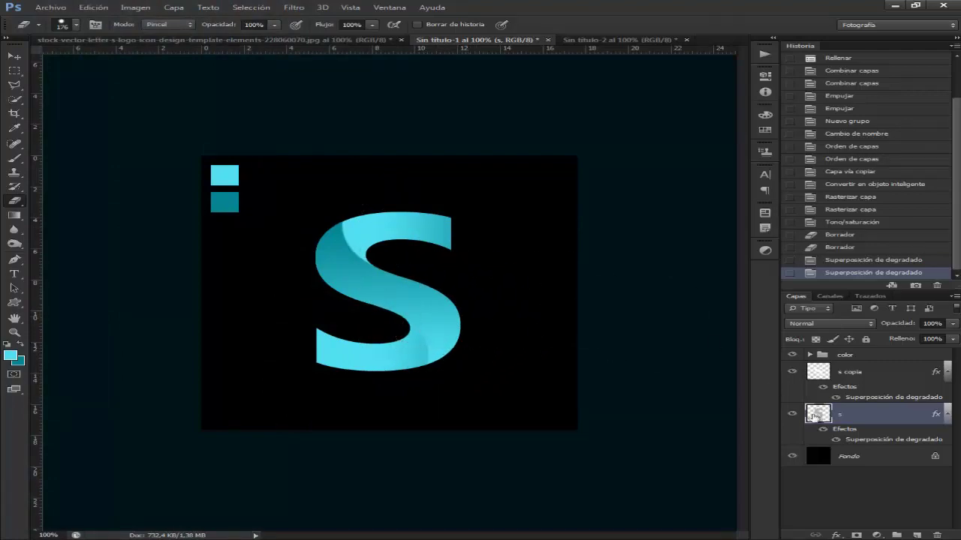
# - Reopen the 's' layer's Gradient Overlay settings, keeping the gradient colours unchanged
pyautogui.doubleClick(879, 422)
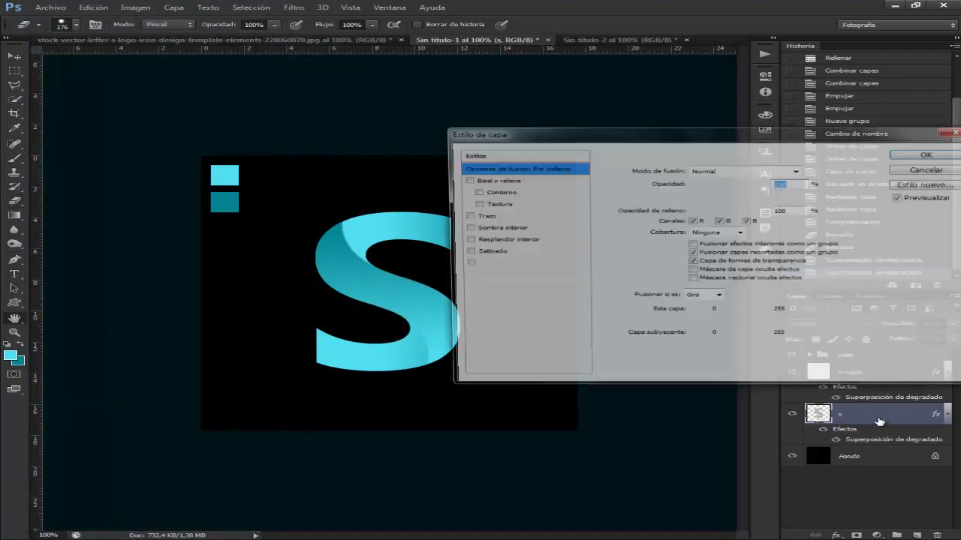
pyautogui.click(502, 278)
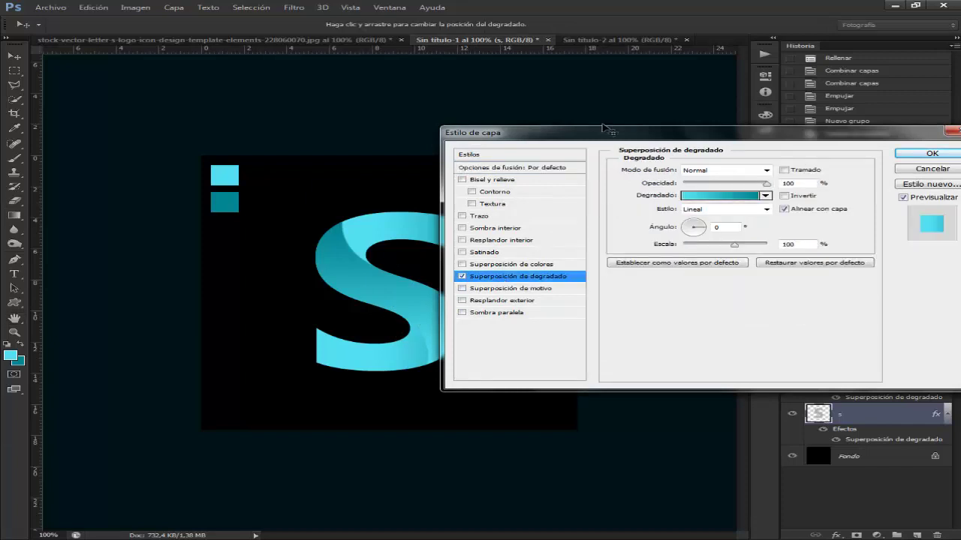
pyautogui.moveTo(603, 125); pyautogui.dragTo(662, 111)
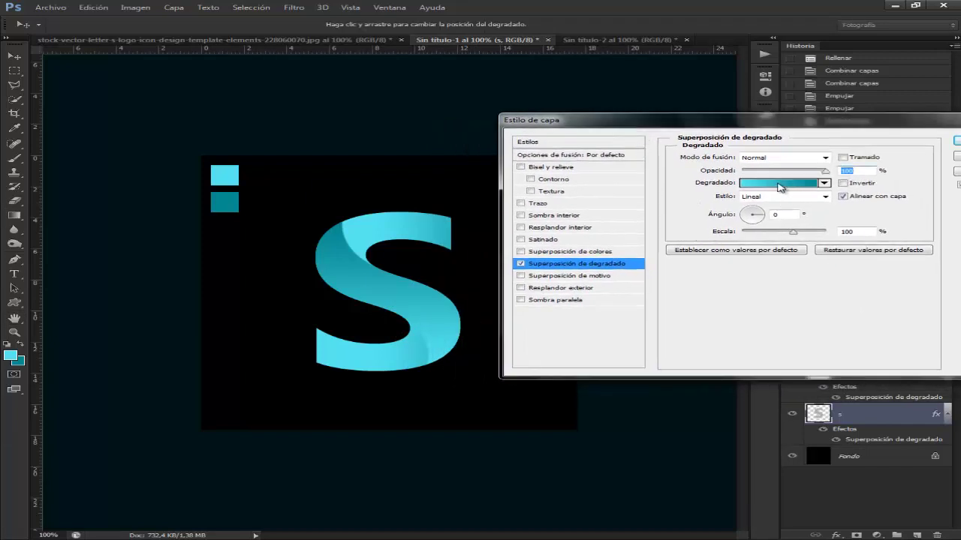
pyautogui.click(781, 184)
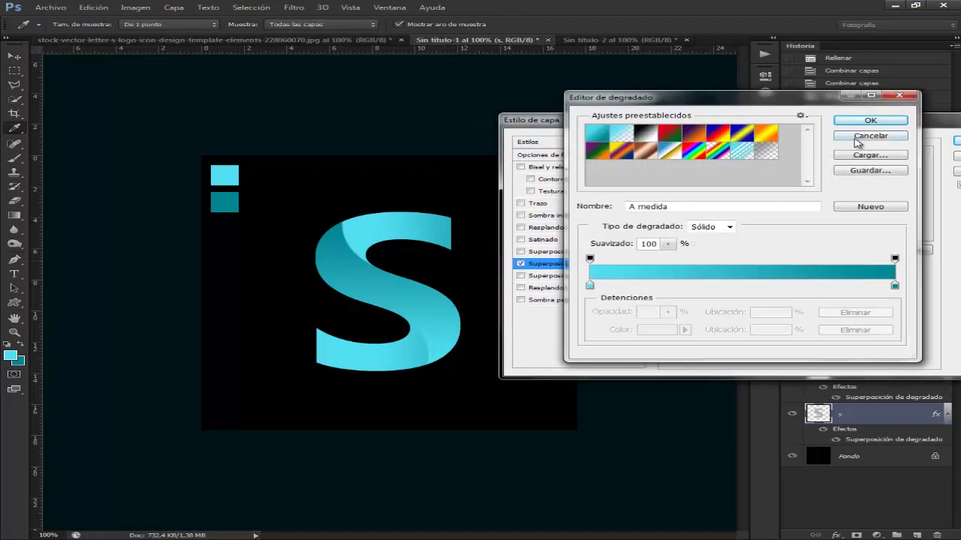
pyautogui.click(857, 139)
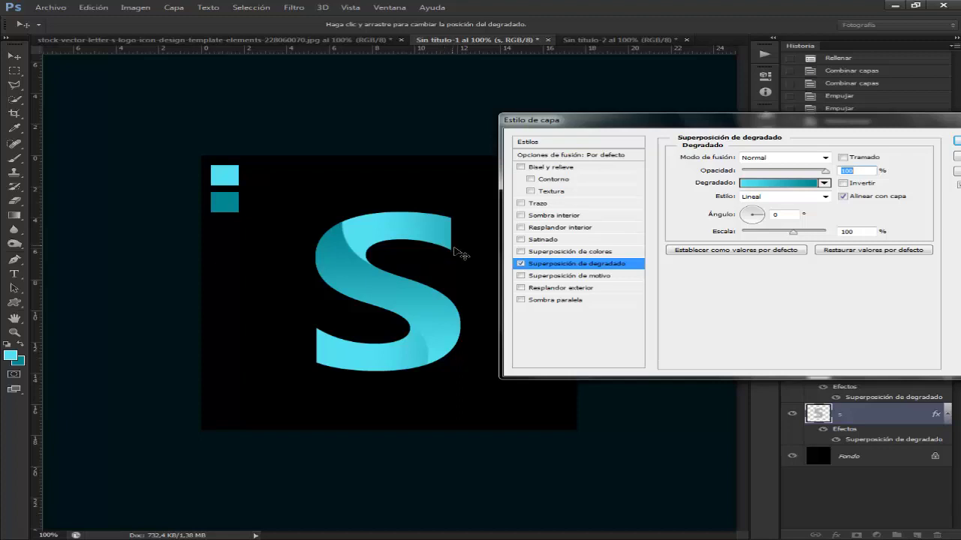
# - Slide the gradient left so darker teal shades the S's curves, and apply it
pyautogui.moveTo(427, 255); pyautogui.dragTo(387, 258)
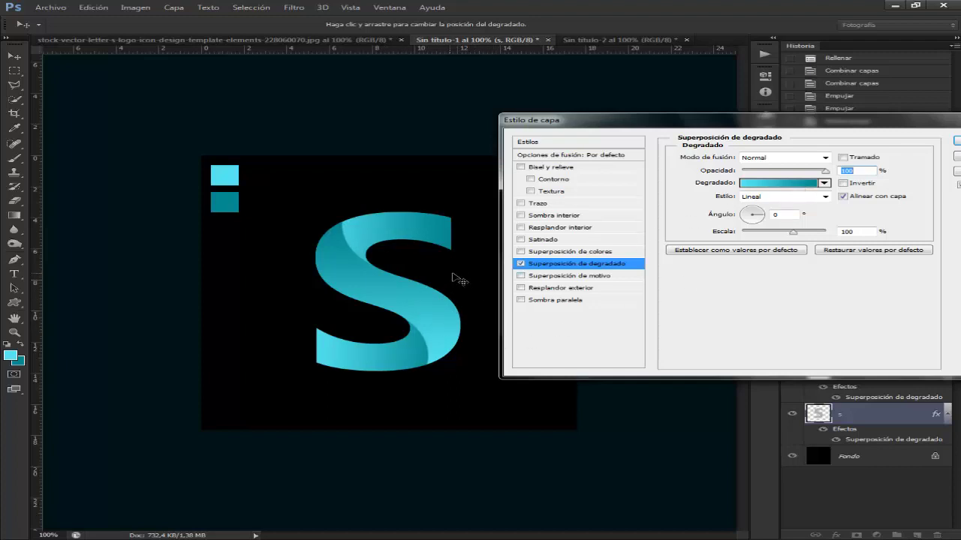
pyautogui.moveTo(458, 280)
pyautogui.mouseDown()
pyautogui.moveTo(281, 278)
pyautogui.moveTo(451, 276)
pyautogui.mouseUp()
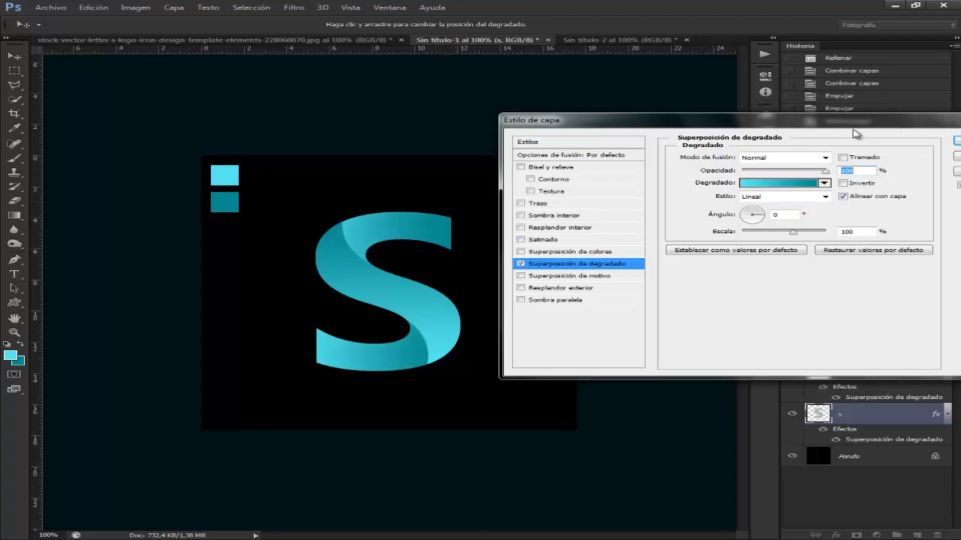
pyautogui.moveTo(897, 121); pyautogui.dragTo(764, 121)
pyautogui.click(851, 158)
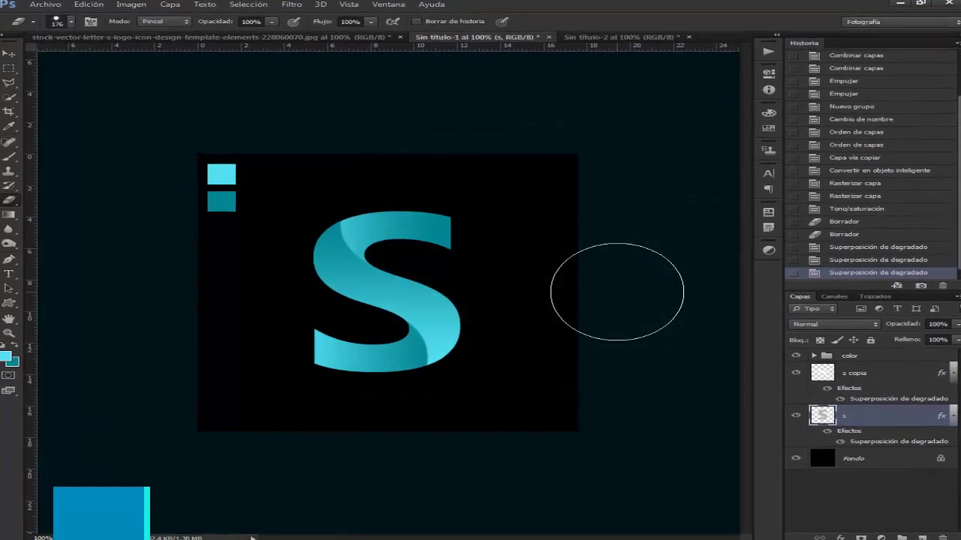